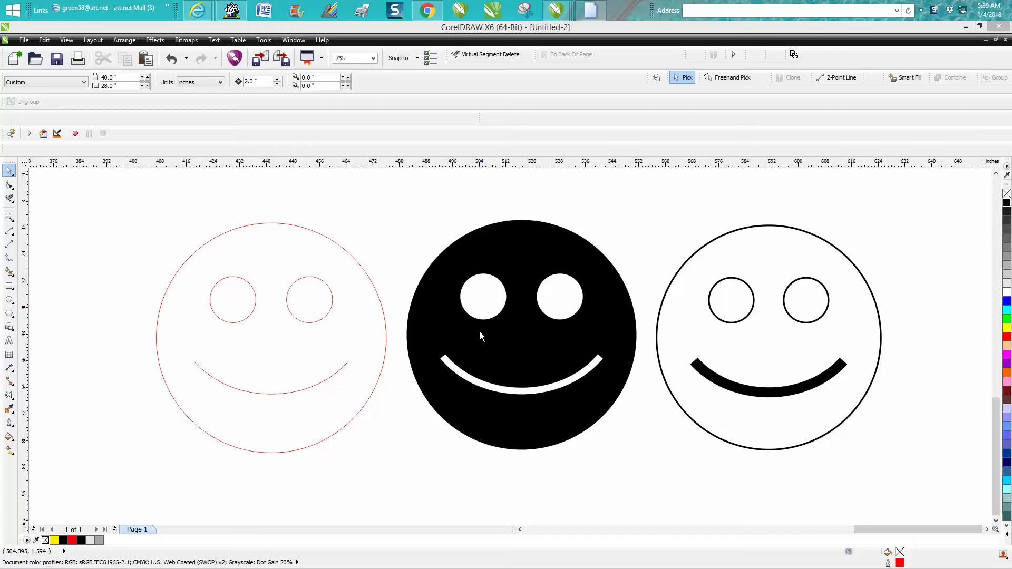
Step: Choose the Basic Shapes tool to draw ready-made perfect shapes
{"action": "left_click", "coordinate": [13, 330]}
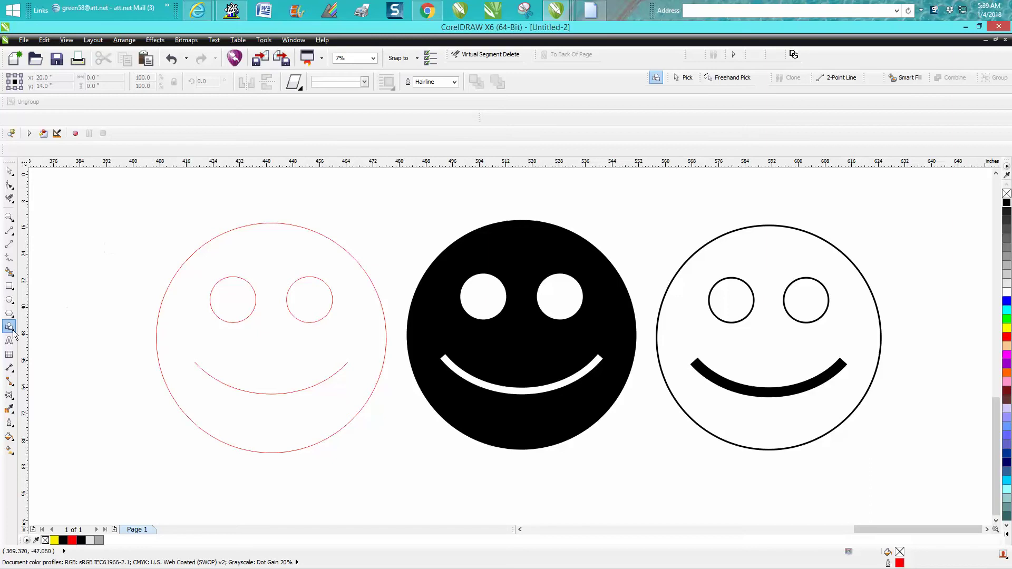
{"action": "left_click", "coordinate": [301, 89]}
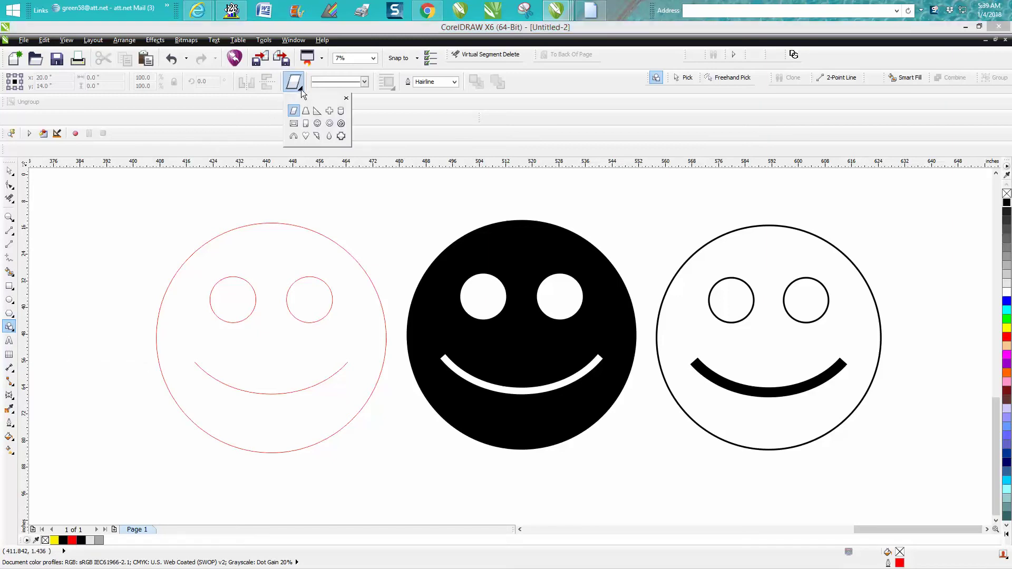
{"action": "left_click", "coordinate": [317, 124]}
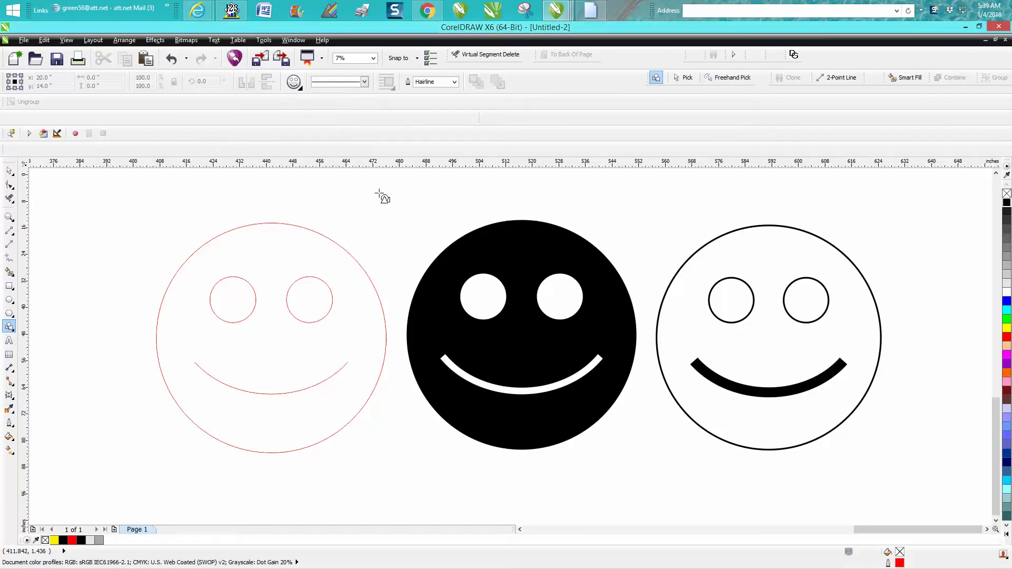
{"action": "left_click_drag", "start_coordinate": [423, 205], "coordinate": [370, 257]}
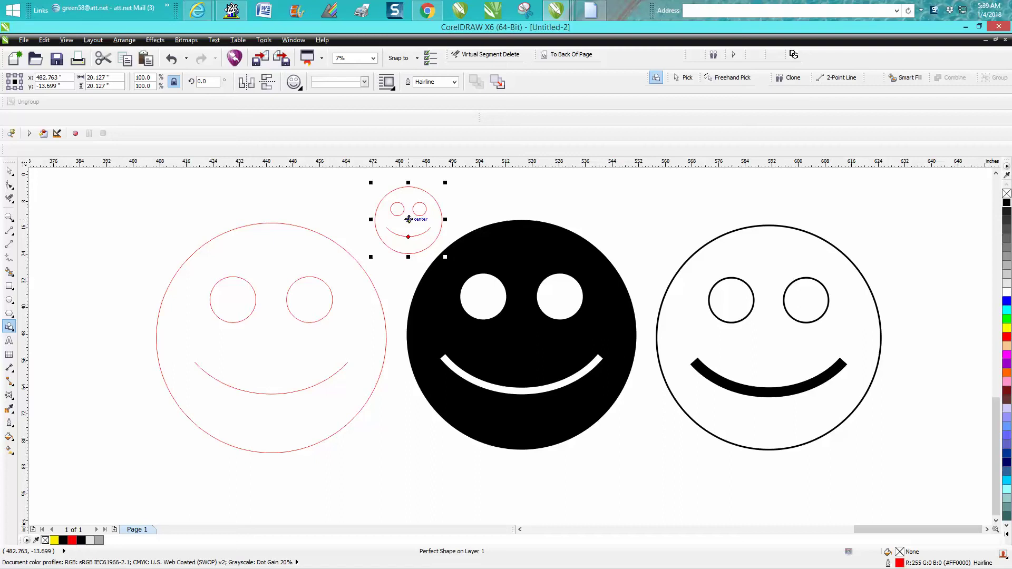
{"action": "key", "text": "Escape"}
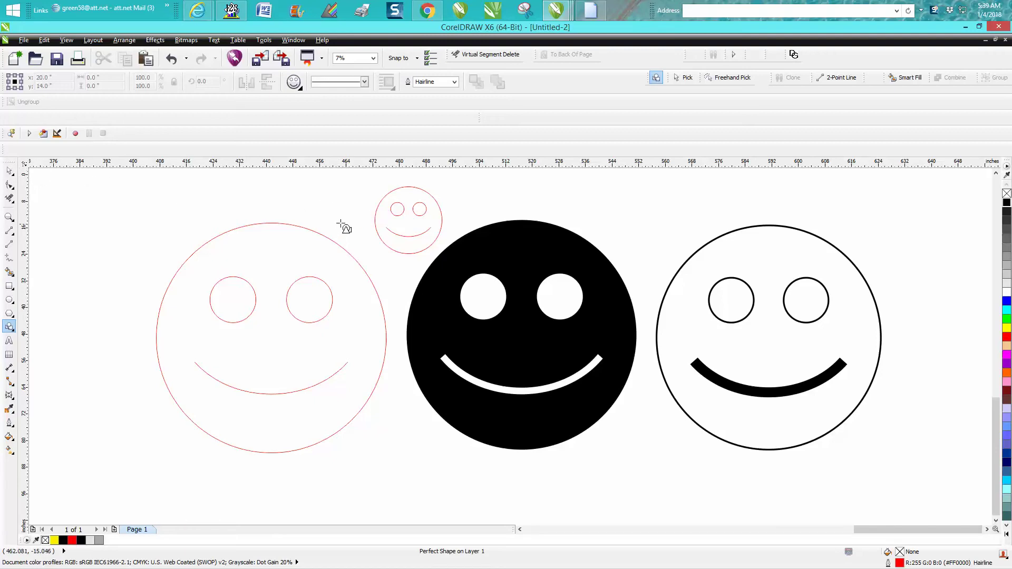
{"action": "key", "text": "space"}
{"action": "left_click_drag", "start_coordinate": [417, 252], "coordinate": [451, 266]}
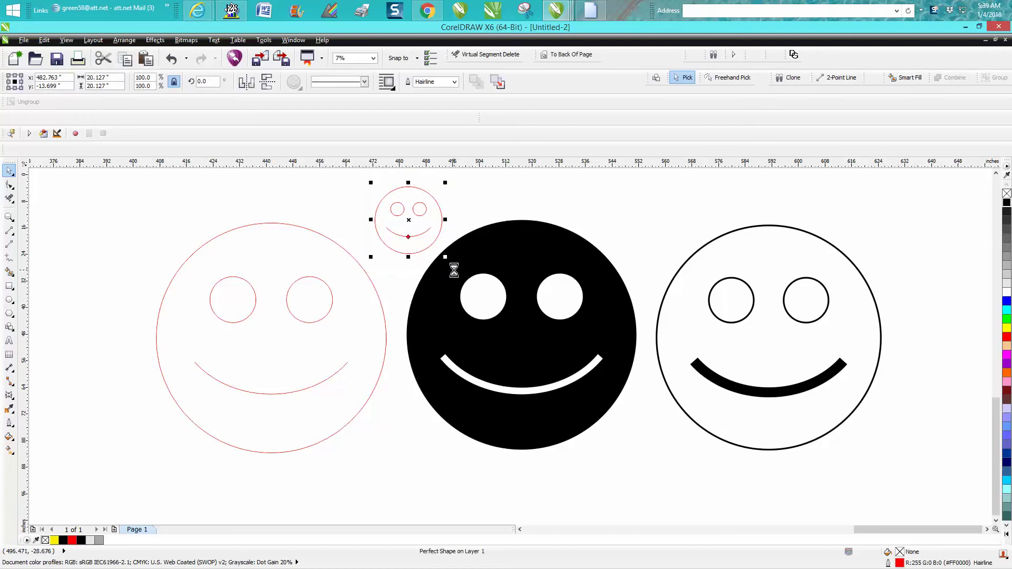
{"action": "key", "text": "Delete"}
{"action": "left_click", "coordinate": [329, 291]}
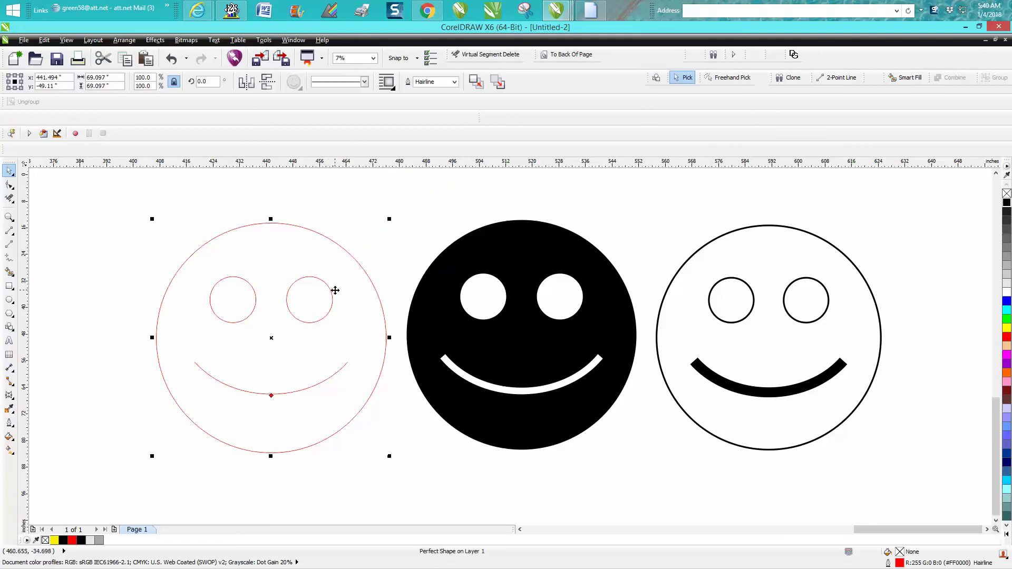
{"action": "double_click", "coordinate": [902, 563]}
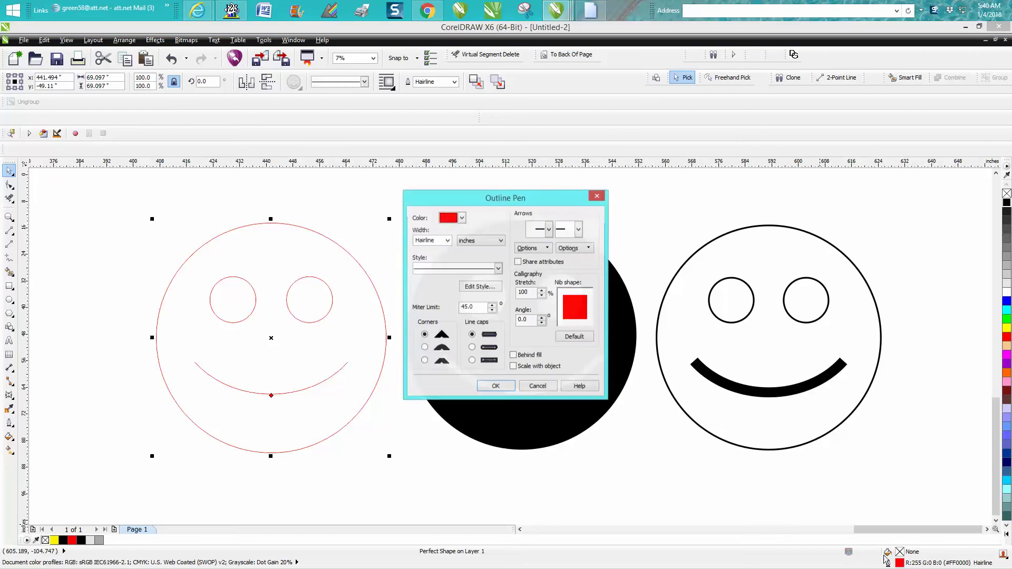
{"action": "left_click", "coordinate": [447, 240]}
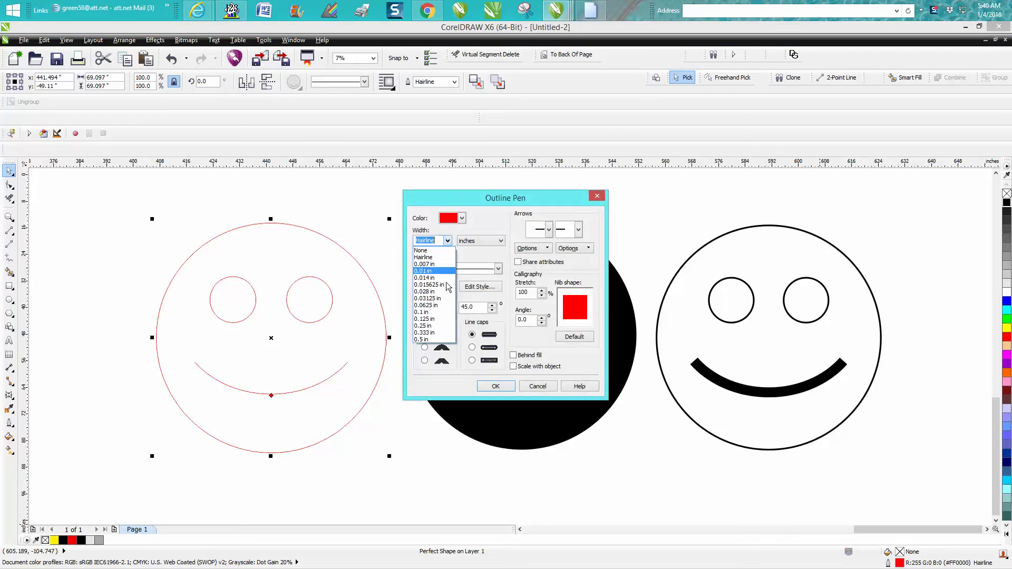
{"action": "left_click", "coordinate": [443, 337]}
{"action": "left_click", "coordinate": [462, 218]}
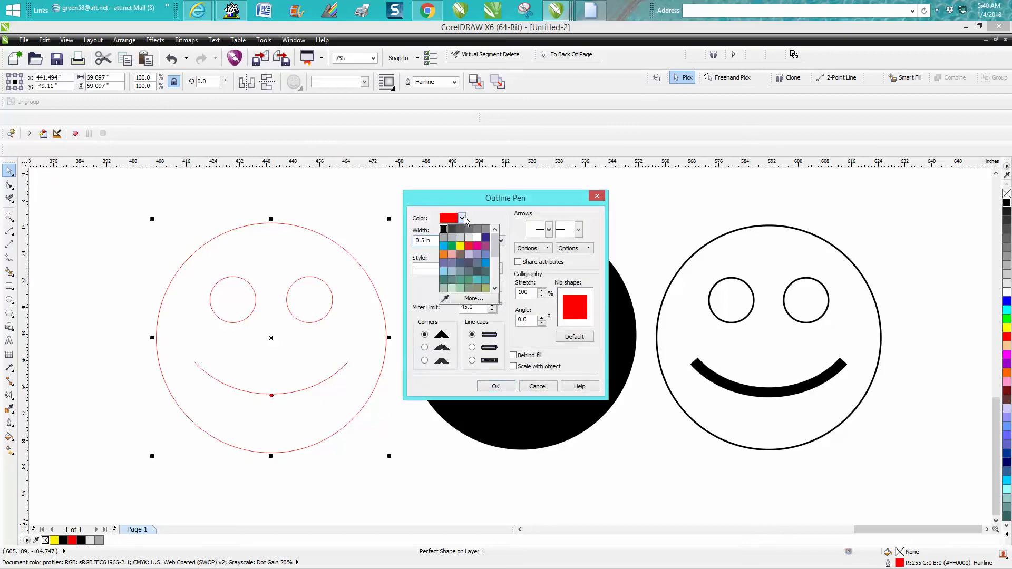
{"action": "left_click", "coordinate": [444, 229]}
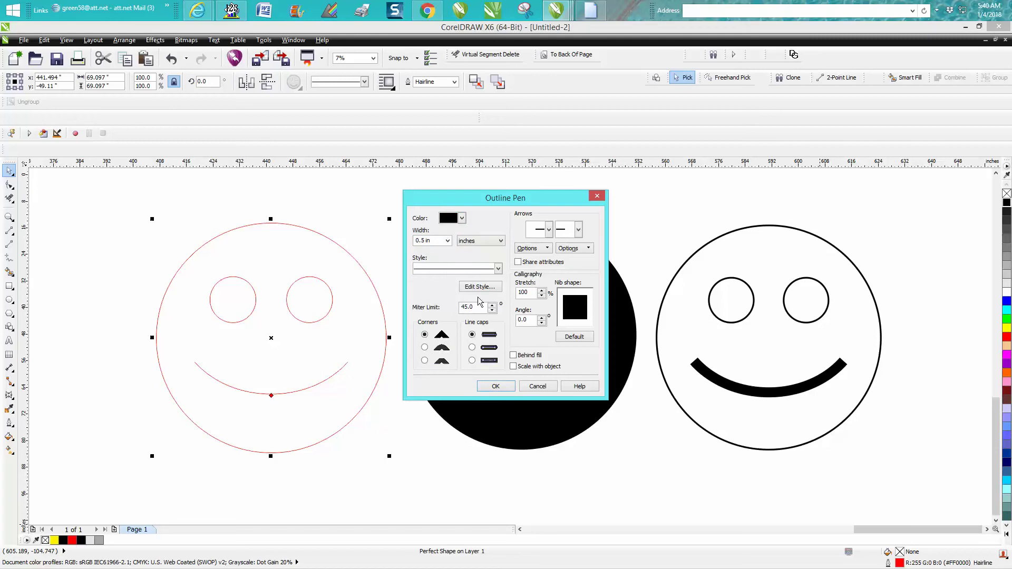
{"action": "left_click", "coordinate": [497, 391]}
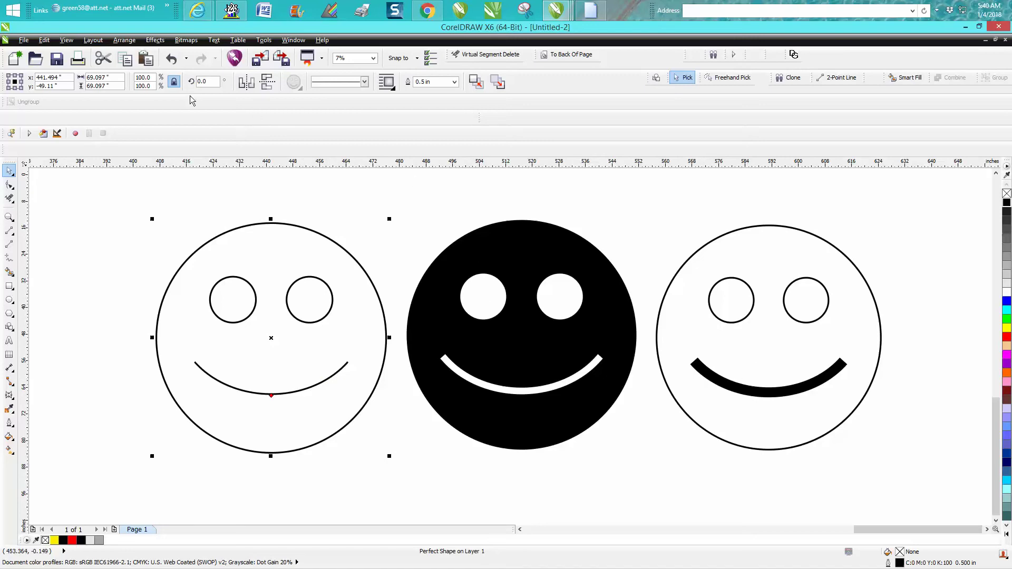
{"action": "left_click", "coordinate": [171, 58]}
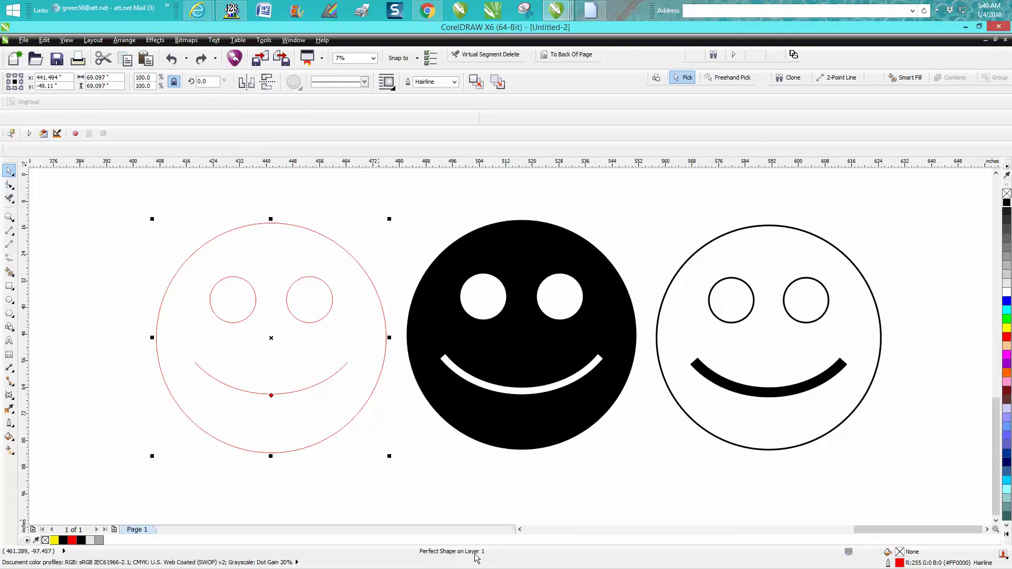
Step: Convert the left red smiley to curves, break it apart, and select the smile curve
{"action": "left_click", "coordinate": [125, 40]}
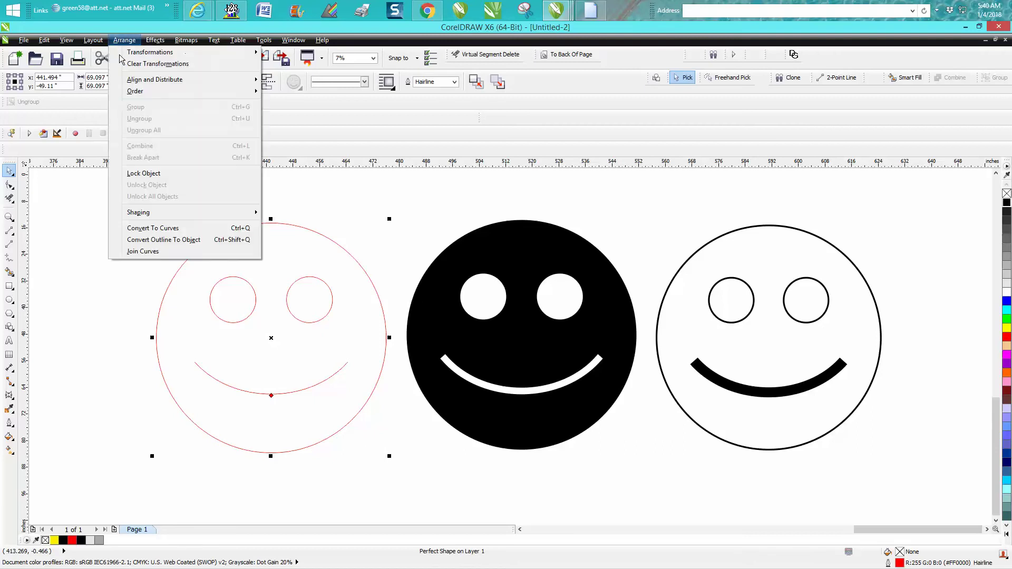
{"action": "left_click", "coordinate": [147, 229]}
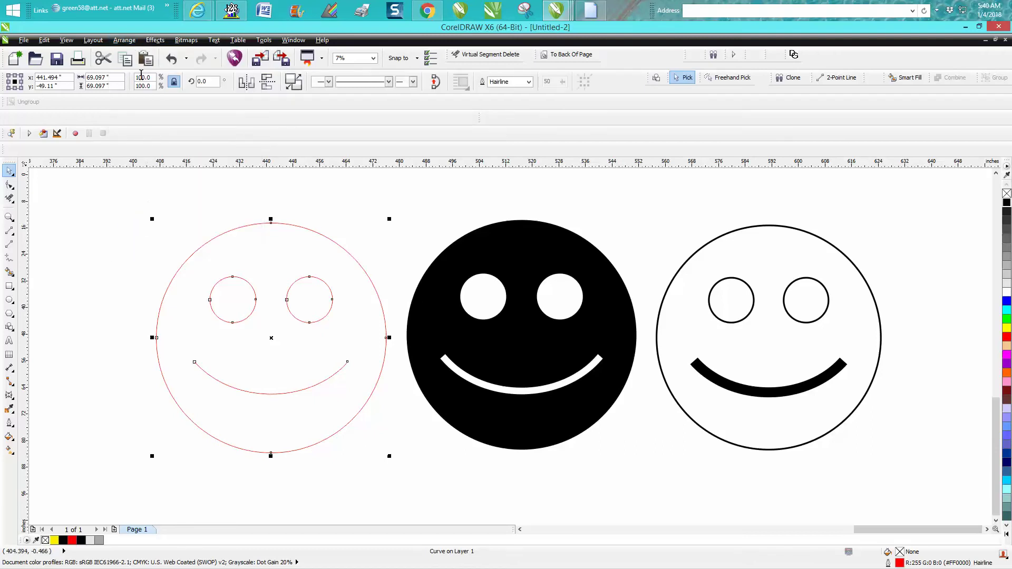
{"action": "left_click", "coordinate": [130, 42]}
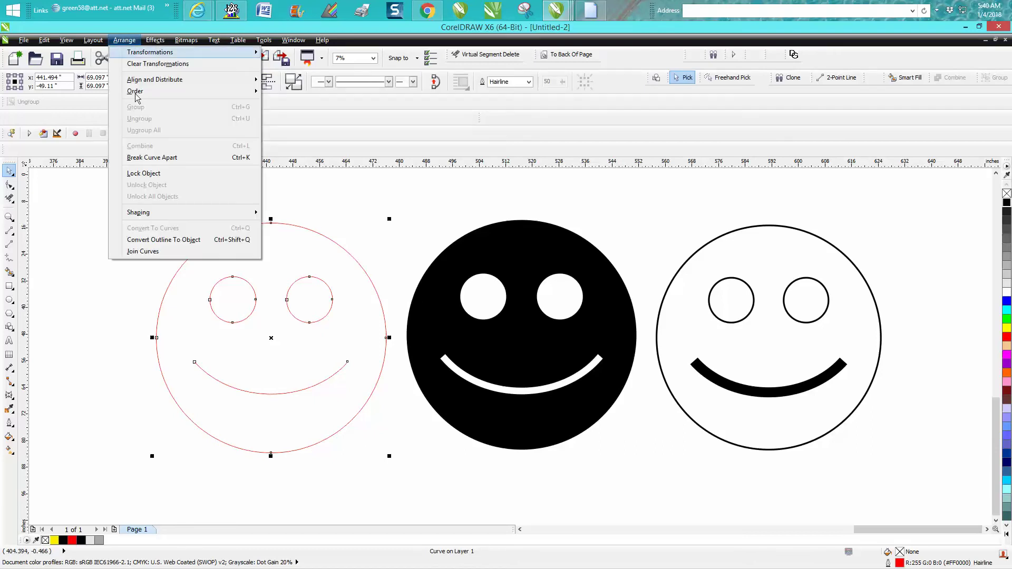
{"action": "left_click", "coordinate": [151, 158]}
{"action": "left_click", "coordinate": [222, 228]}
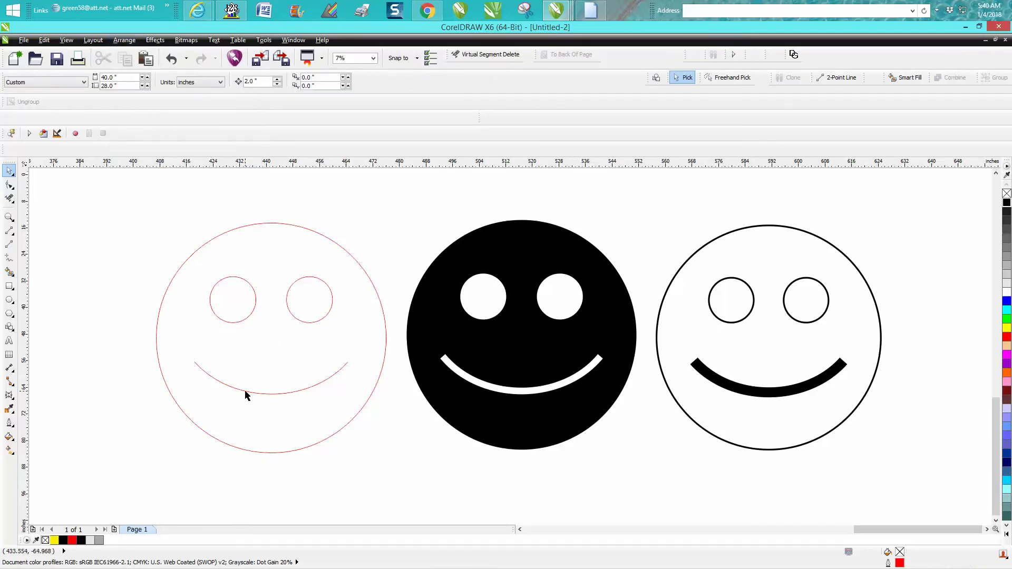
{"action": "left_click", "coordinate": [246, 391]}
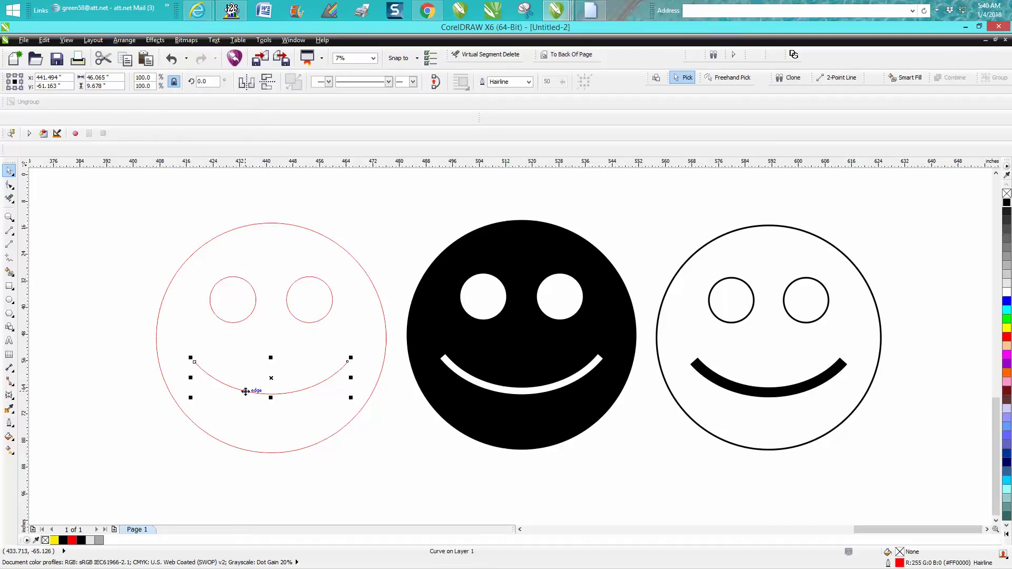
Step: Apply a 1.0-inch contour to the left smiley's smile curve
{"action": "left_click", "coordinate": [148, 42]}
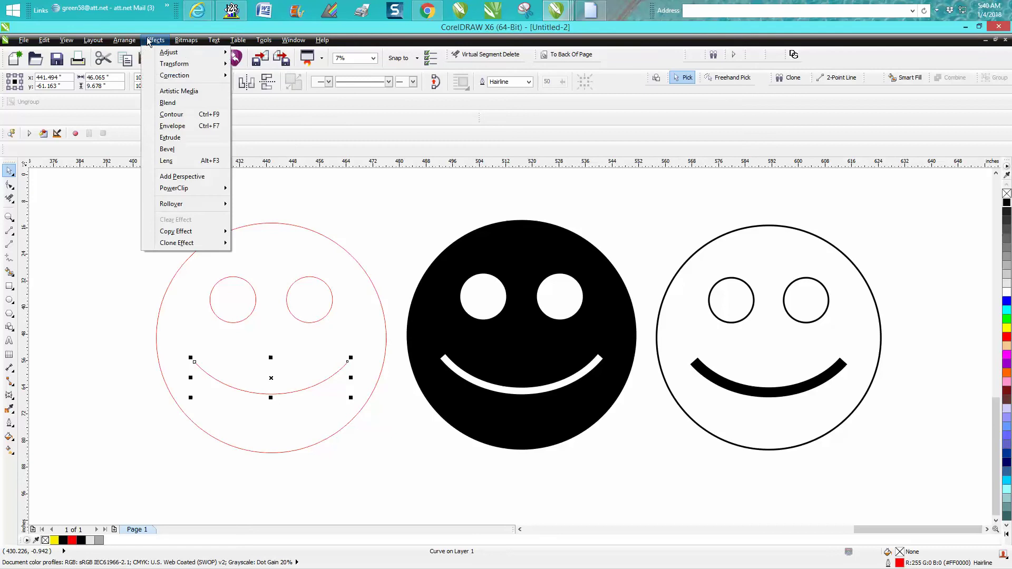
{"action": "left_click", "coordinate": [171, 115]}
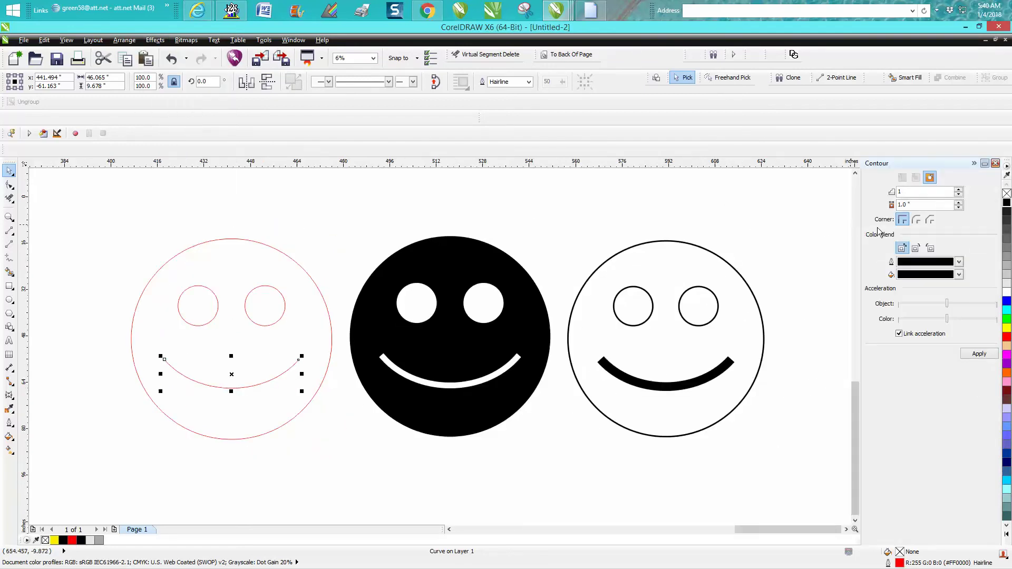
{"action": "left_click", "coordinate": [976, 354]}
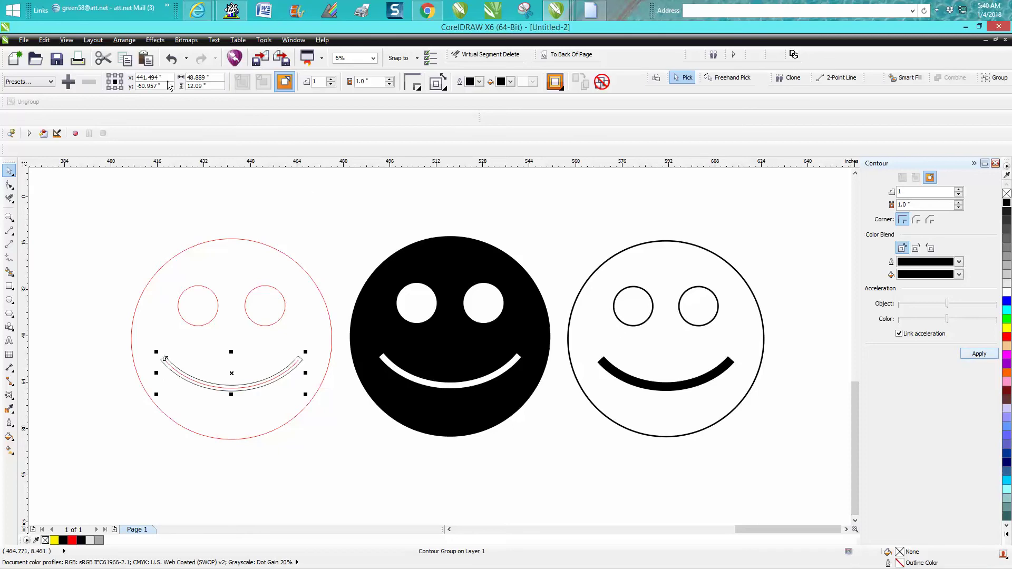
Step: Break the contour group apart so the band separates from the original smile line
{"action": "left_click", "coordinate": [125, 40]}
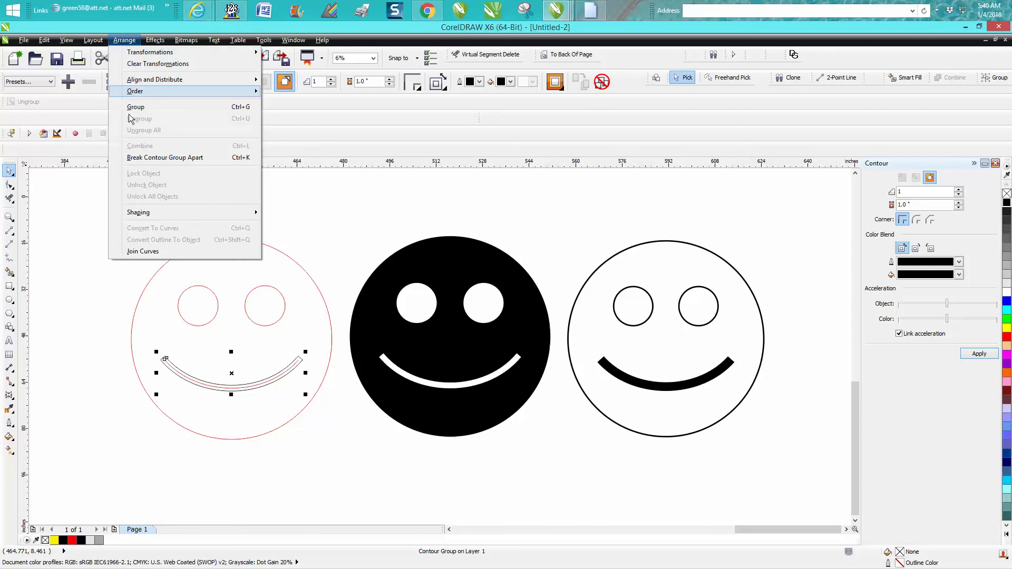
{"action": "left_click", "coordinate": [153, 157]}
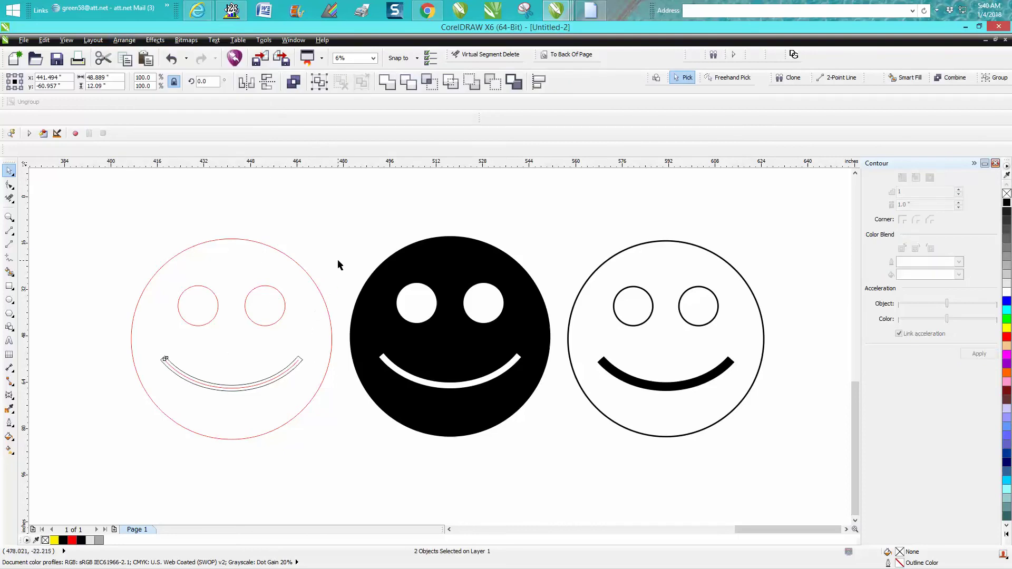
{"action": "left_click", "coordinate": [322, 287]}
{"action": "left_click", "coordinate": [295, 364]}
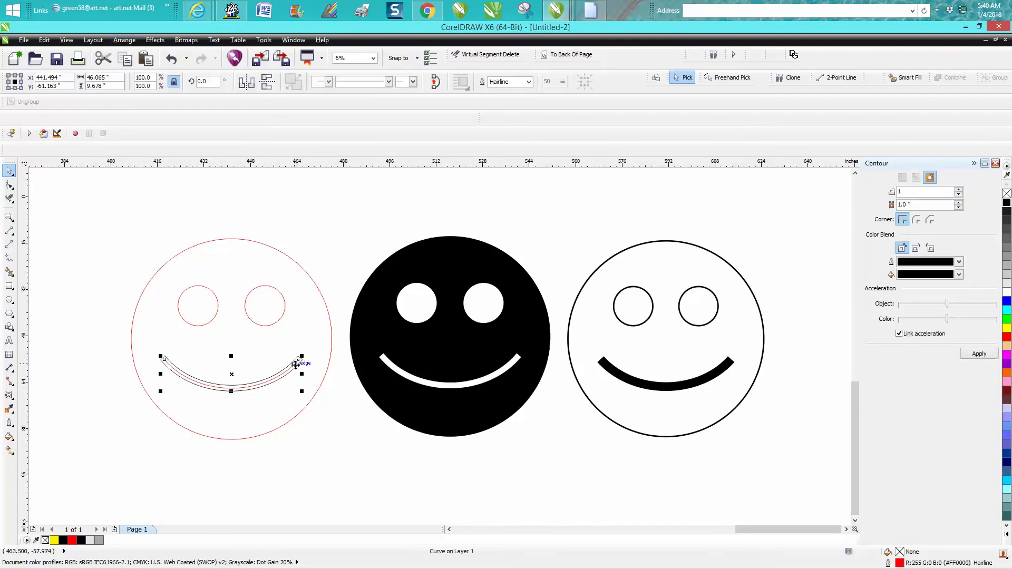
{"action": "key", "text": "Escape"}
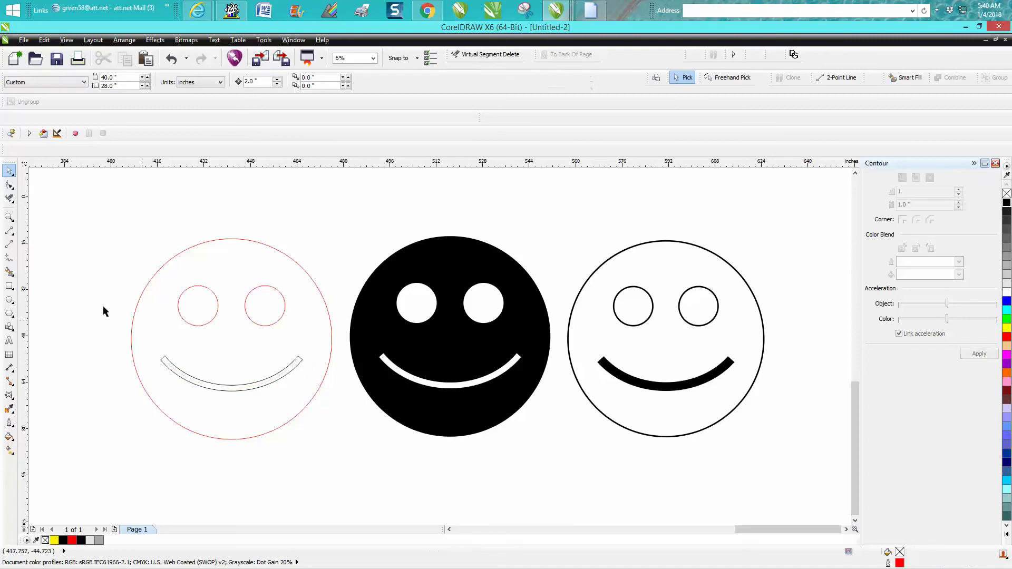
Step: Smart Fill the left smiley's mouth solid black, undoing an accidental face fill first
{"action": "left_click", "coordinate": [10, 272]}
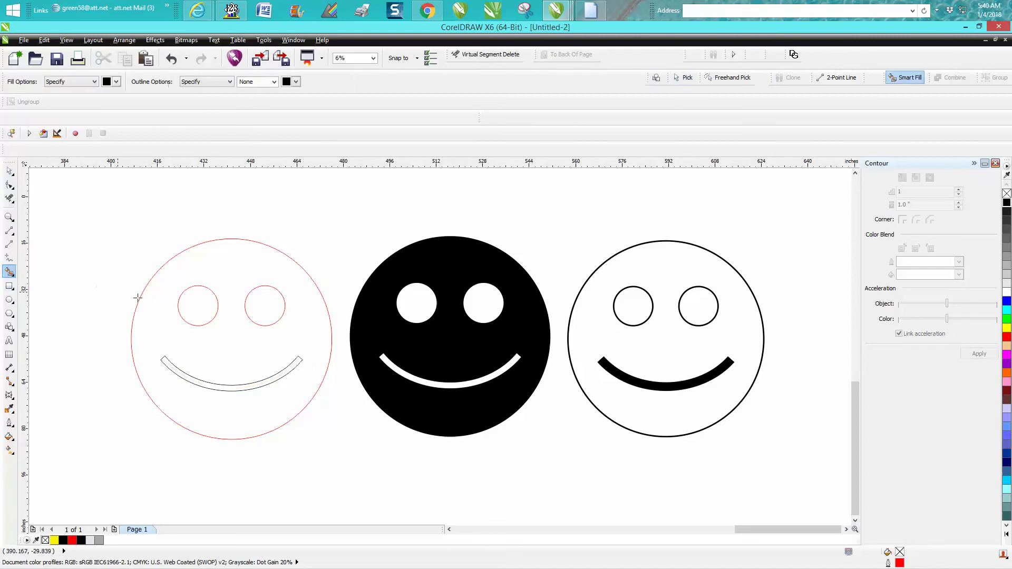
{"action": "left_click", "coordinate": [165, 296]}
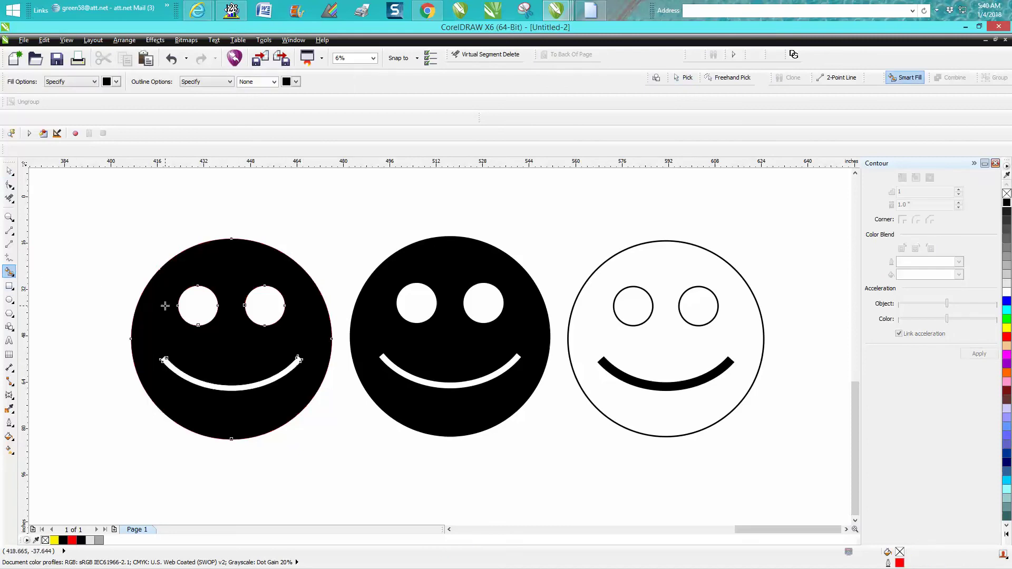
{"action": "left_click", "coordinate": [10, 170]}
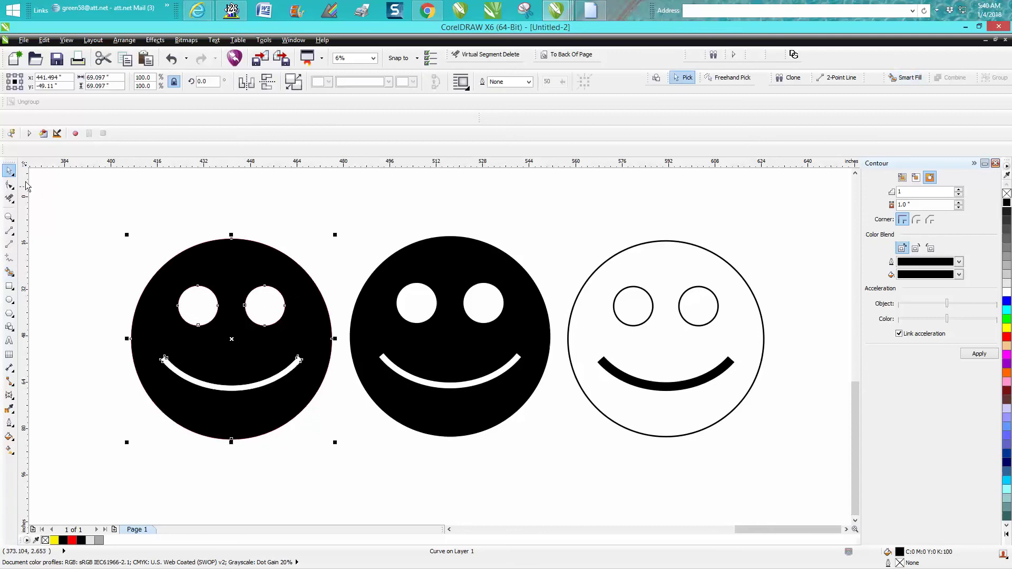
{"action": "left_click", "coordinate": [172, 58]}
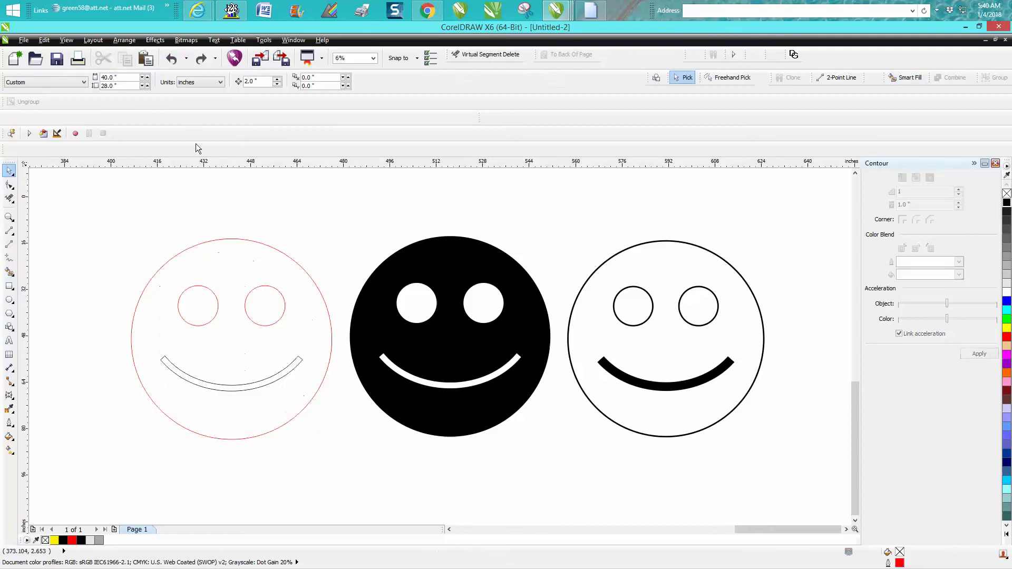
{"action": "left_click", "coordinate": [198, 385]}
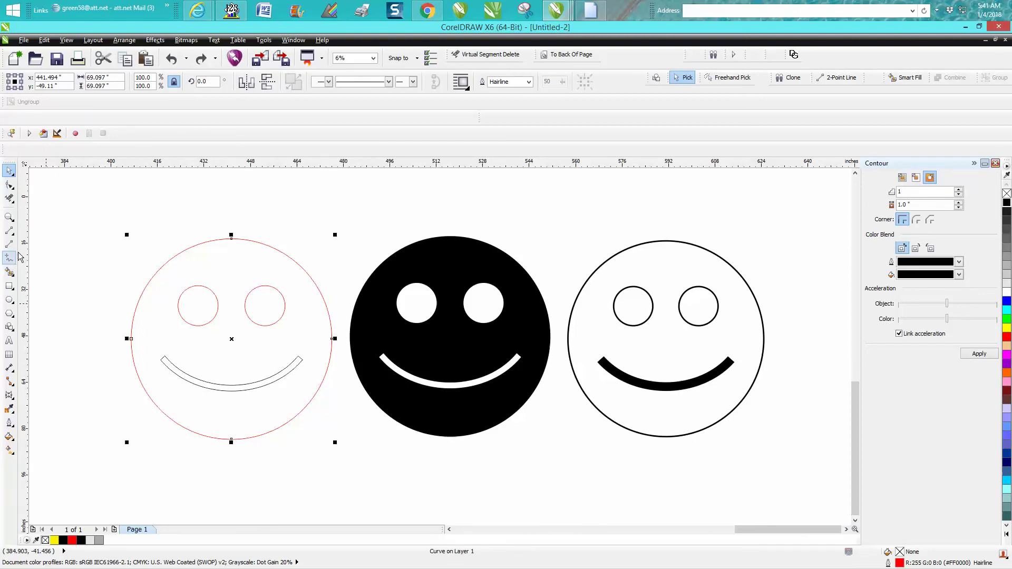
{"action": "left_click", "coordinate": [10, 271]}
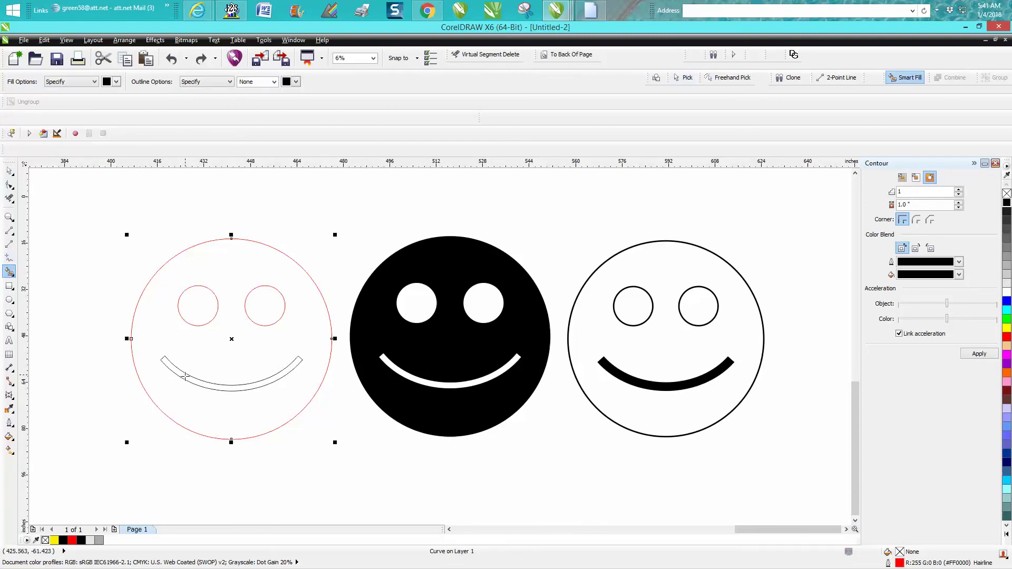
{"action": "left_click", "coordinate": [185, 376]}
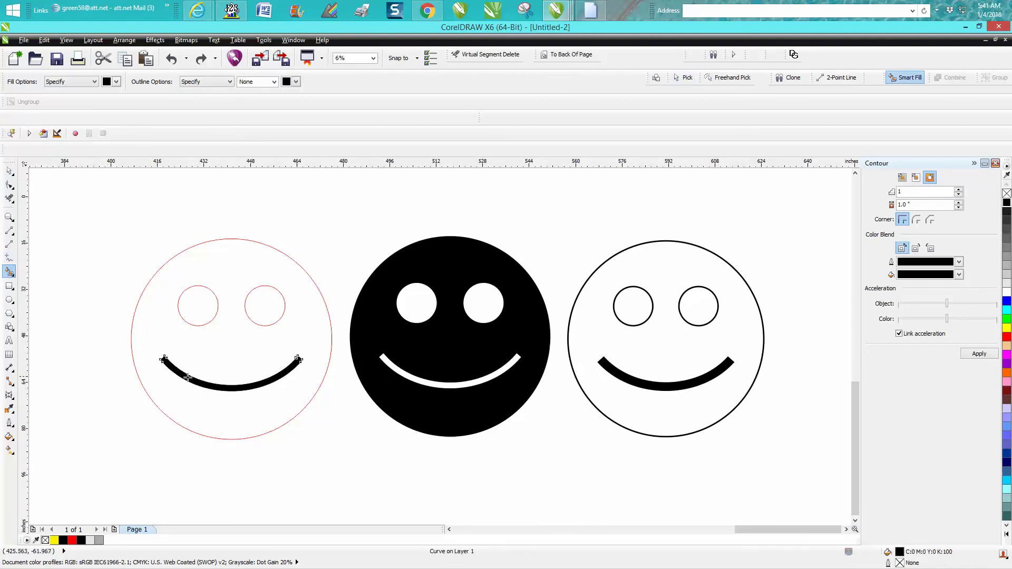
Step: Marquee-select the left smiley's outer circle and both eyes
{"action": "left_click", "coordinate": [9, 170]}
{"action": "left_click_drag", "start_coordinate": [127, 226], "coordinate": [225, 303]}
{"action": "left_click_drag", "start_coordinate": [151, 221], "coordinate": [303, 337]}
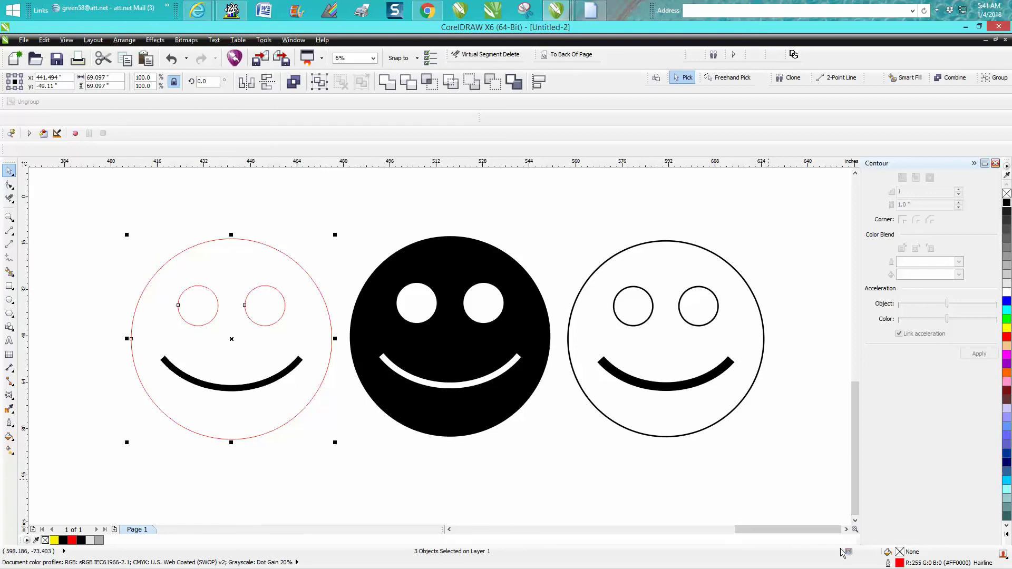
{"action": "double_click", "coordinate": [900, 563]}
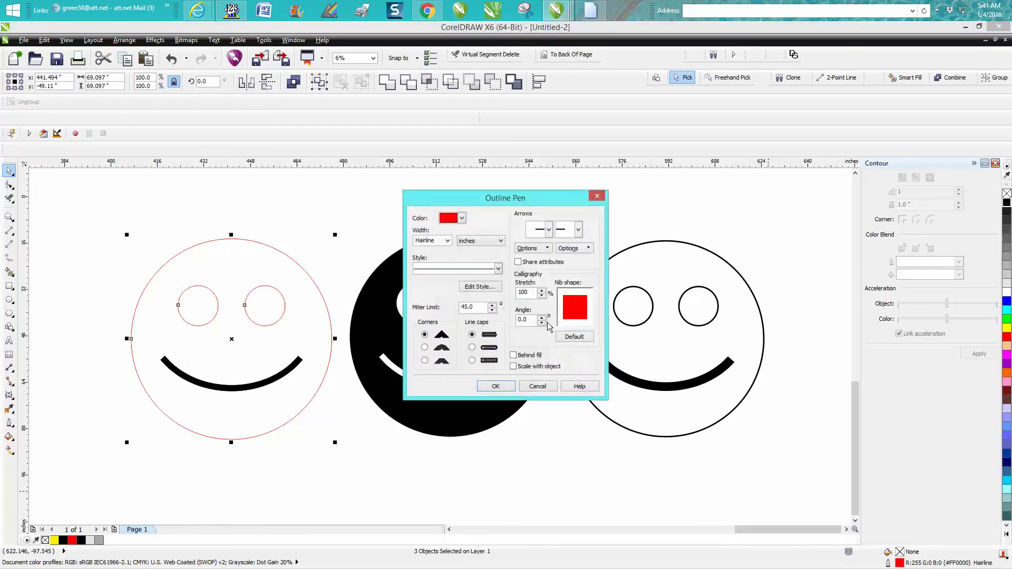
{"action": "left_click", "coordinate": [448, 241]}
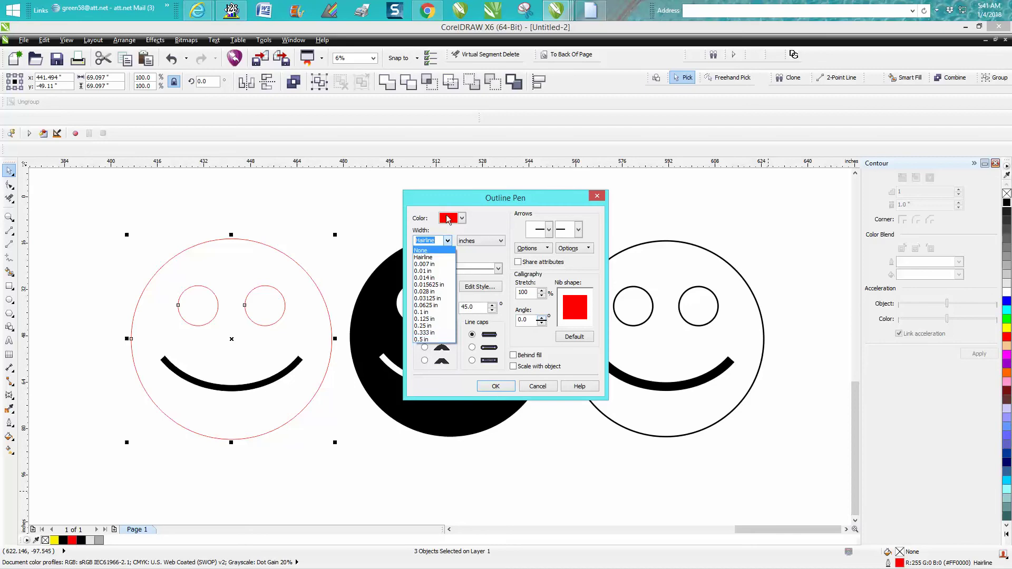
{"action": "left_click", "coordinate": [462, 219]}
{"action": "left_click", "coordinate": [462, 220]}
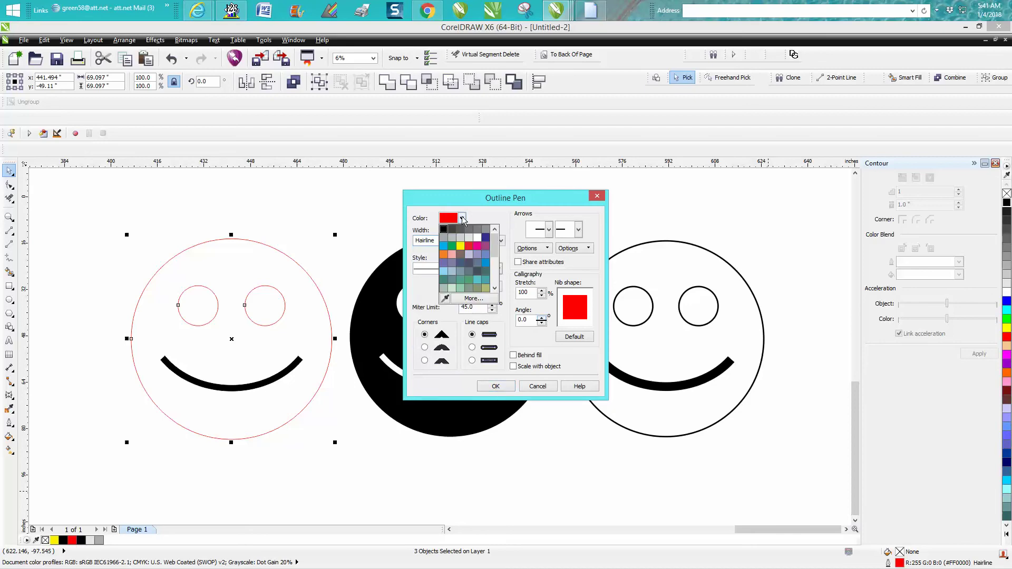
{"action": "left_click", "coordinate": [444, 230]}
{"action": "left_click", "coordinate": [447, 241]}
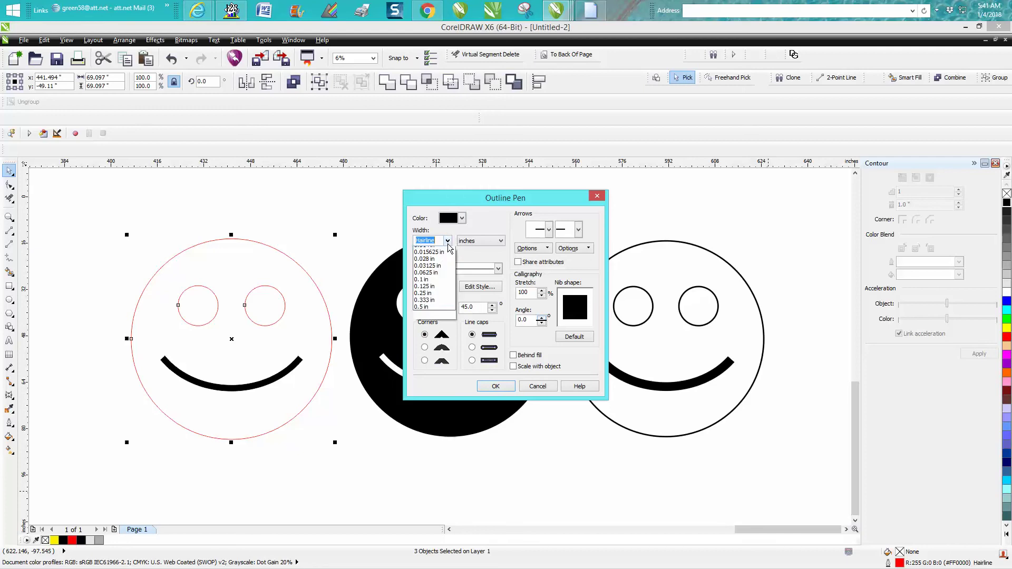
{"action": "left_click", "coordinate": [431, 340]}
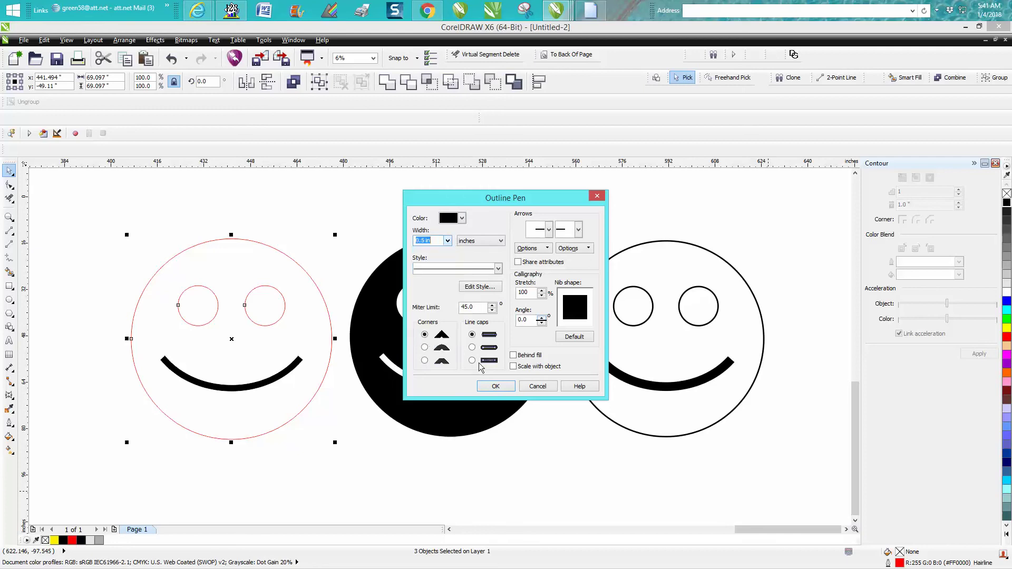
{"action": "left_click", "coordinate": [496, 386]}
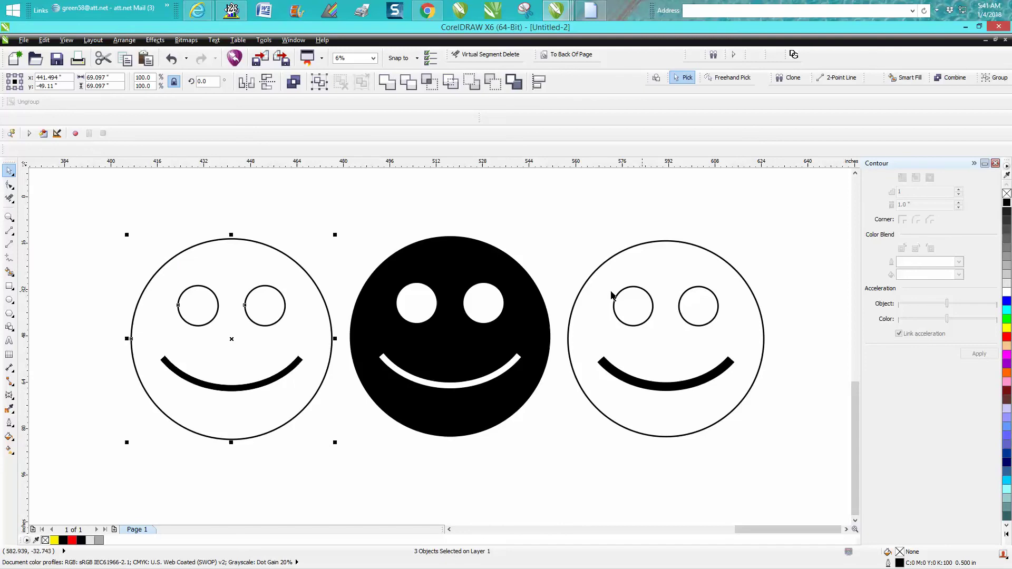
{"action": "left_click", "coordinate": [172, 58]}
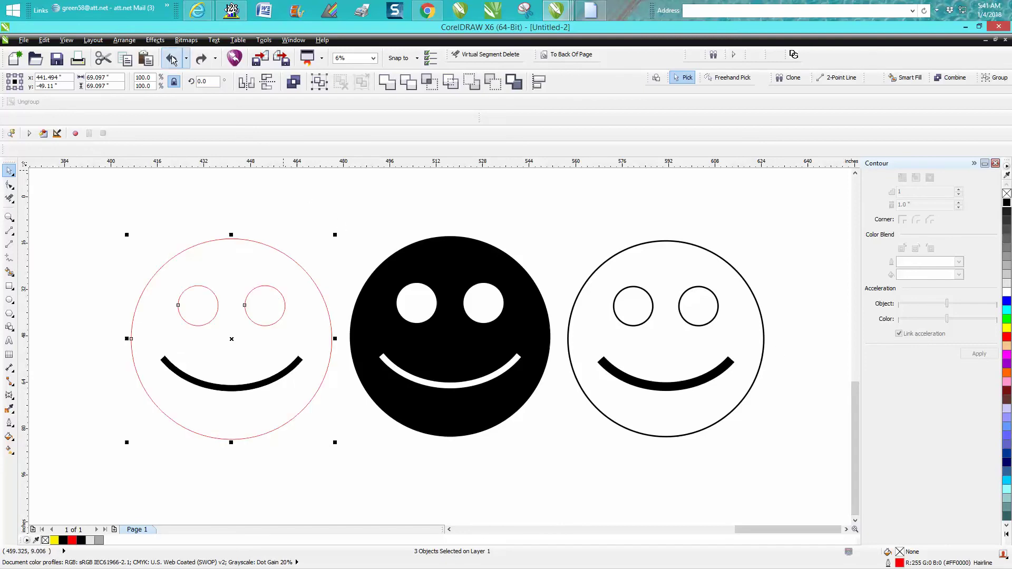
{"action": "left_click", "coordinate": [172, 59]}
Step: Undo the black mouth fill and open the Object Manager docker
{"action": "left_click", "coordinate": [172, 58]}
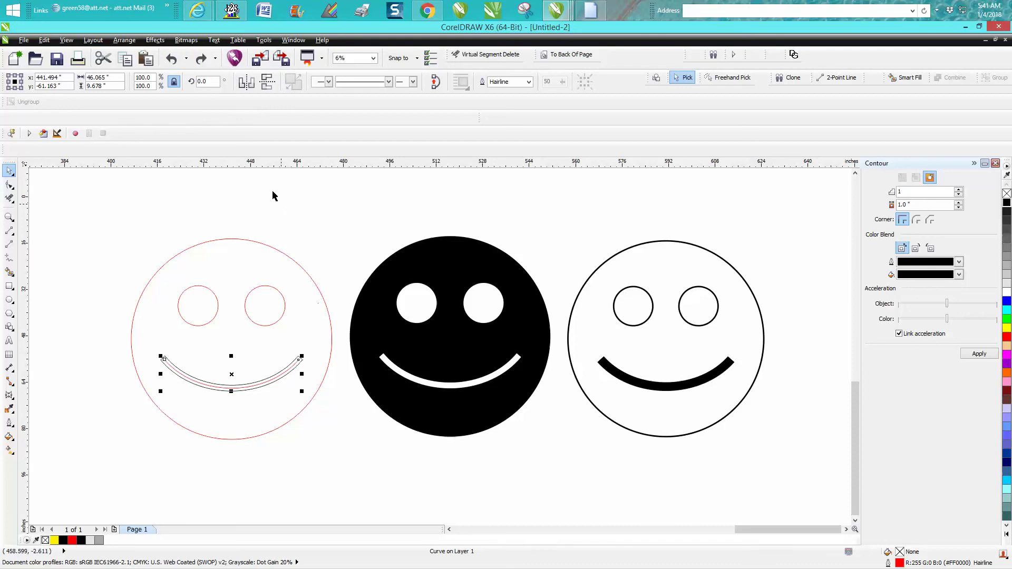
{"action": "left_click", "coordinate": [154, 41]}
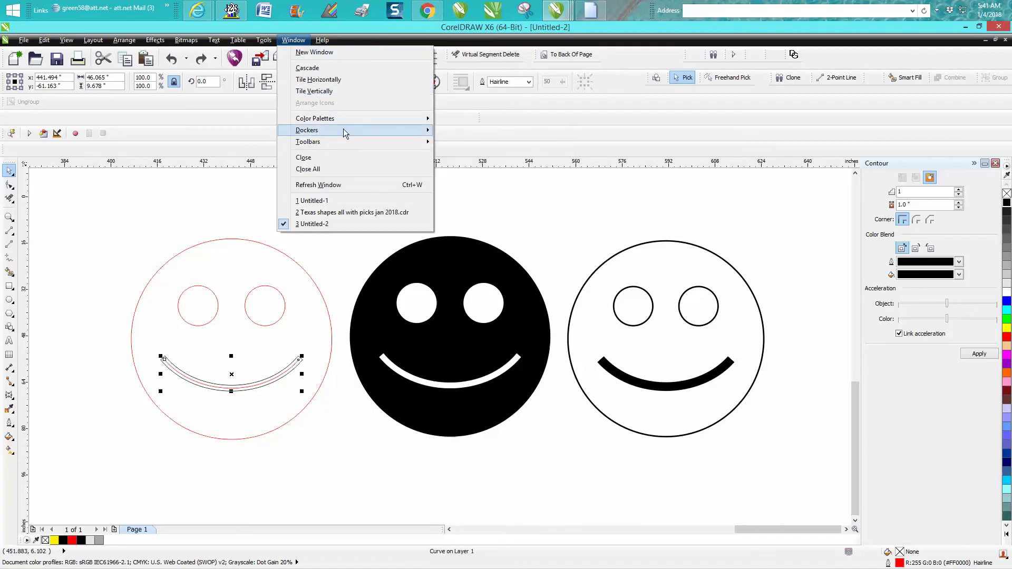
{"action": "mouse_move", "coordinate": [341, 130]}
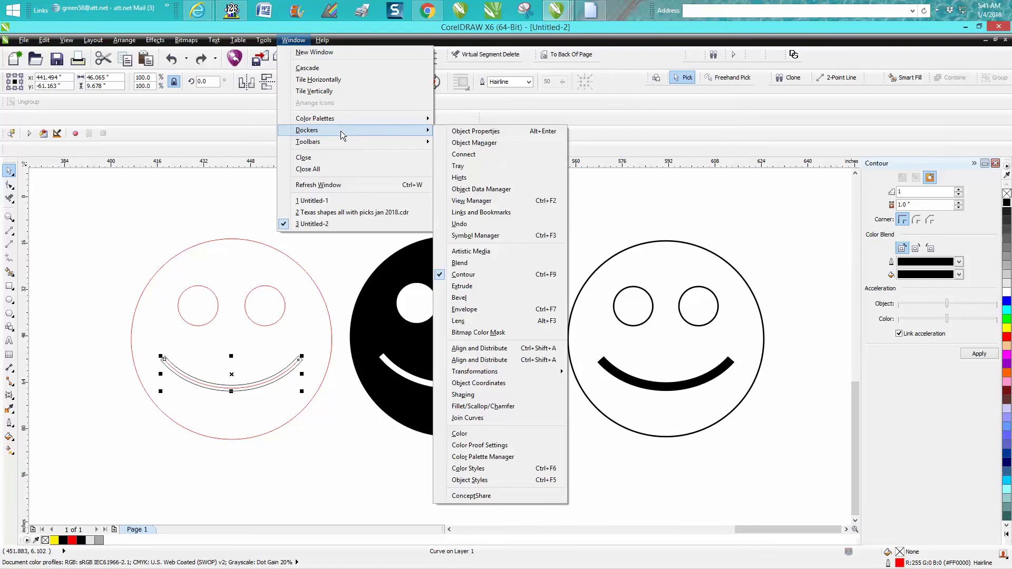
{"action": "left_click", "coordinate": [461, 142]}
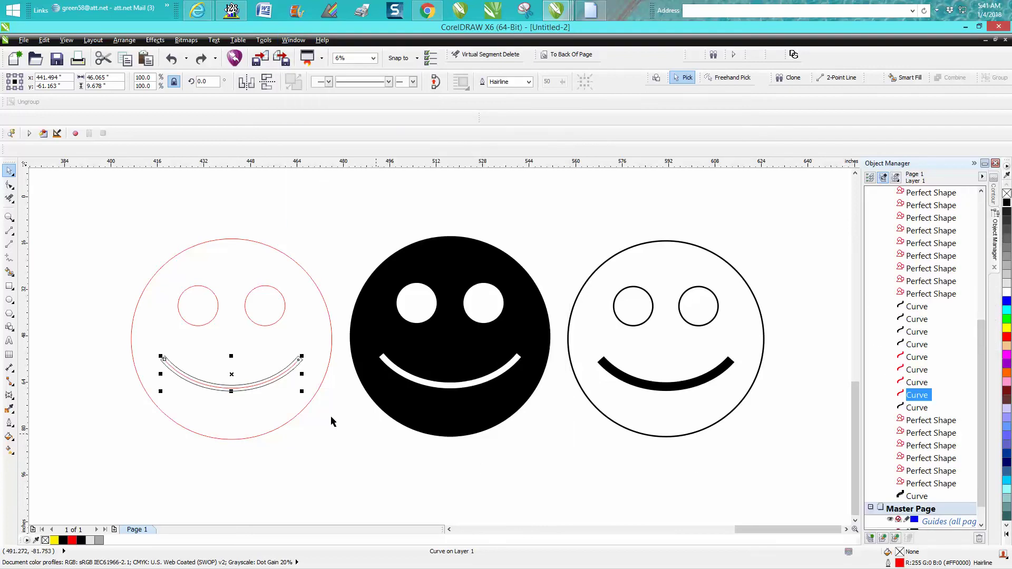
Step: Select the mouth curve inside the left smiley
{"action": "left_click", "coordinate": [328, 188]}
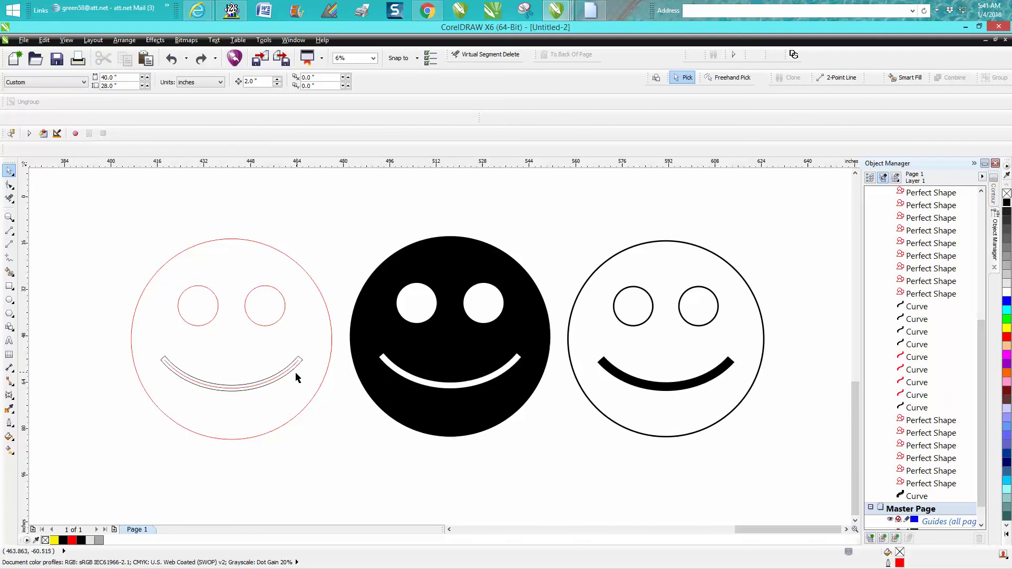
{"action": "scroll", "coordinate": [261, 375], "scroll_direction": "down", "scroll_amount": 1}
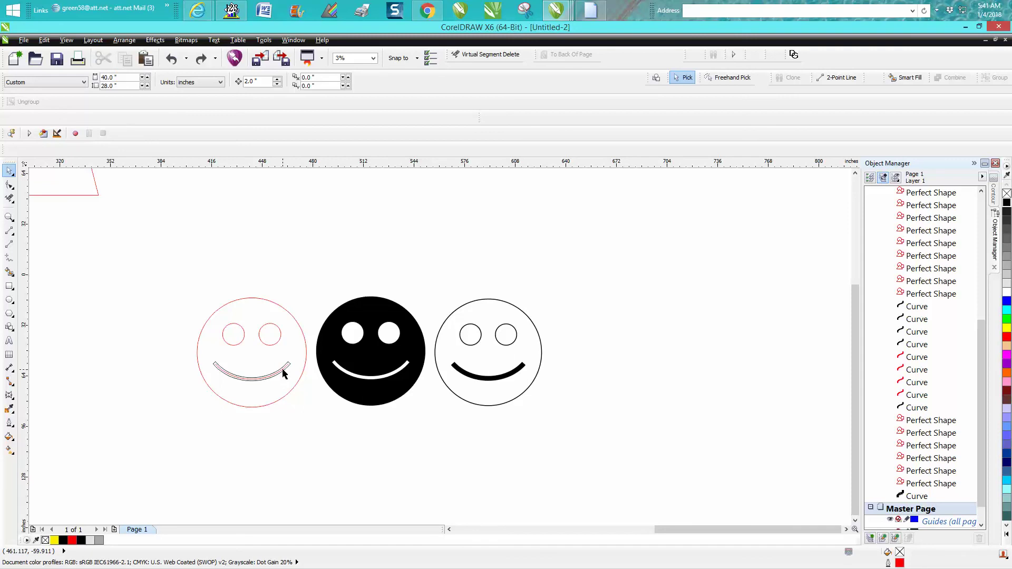
{"action": "left_click", "coordinate": [283, 373]}
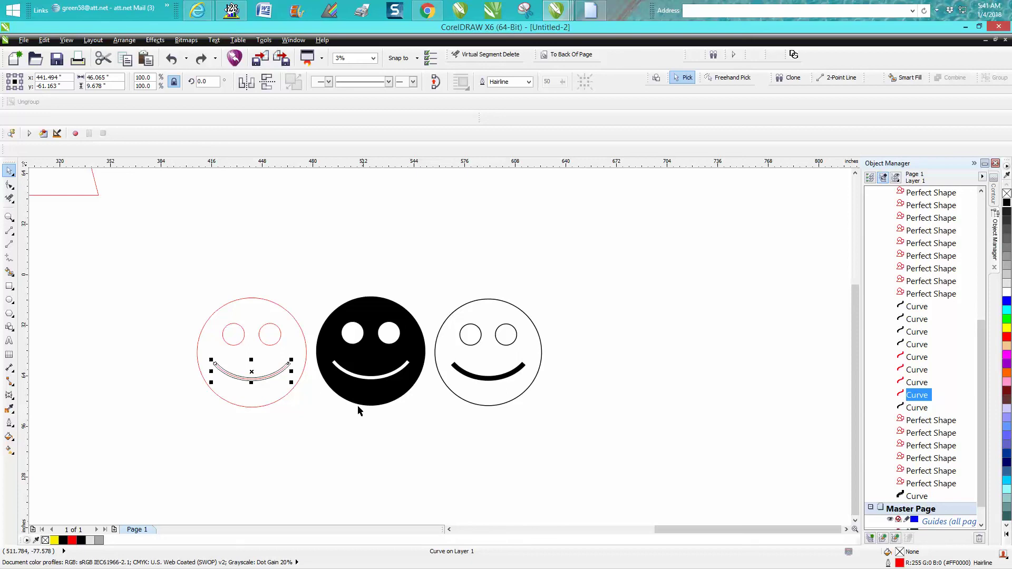
{"action": "left_click", "coordinate": [308, 407]}
{"action": "left_click", "coordinate": [289, 369]}
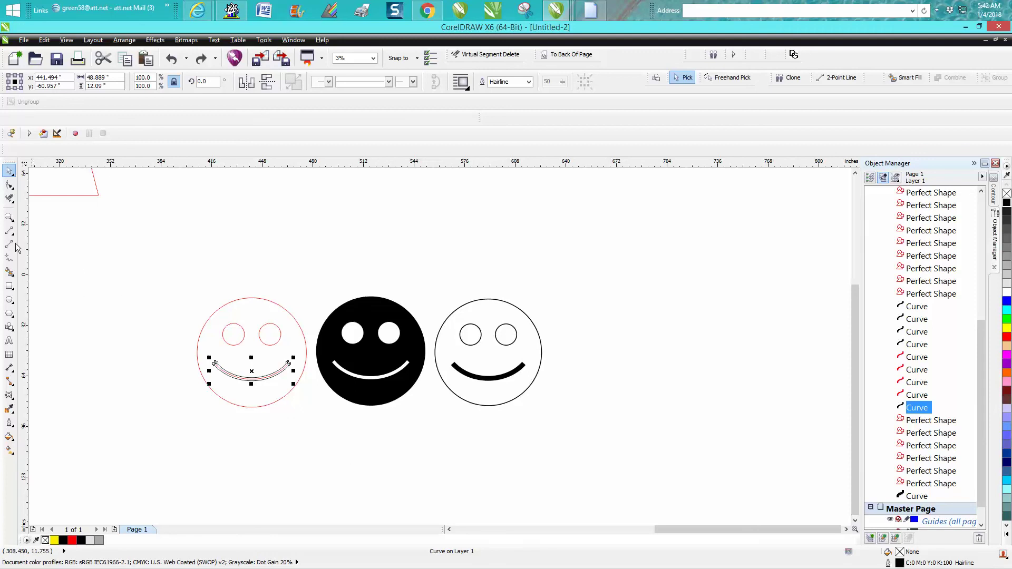
Step: Zoom in, delete the extra red mouth curve, then scroll back to see all faces
{"action": "left_click", "coordinate": [9, 216]}
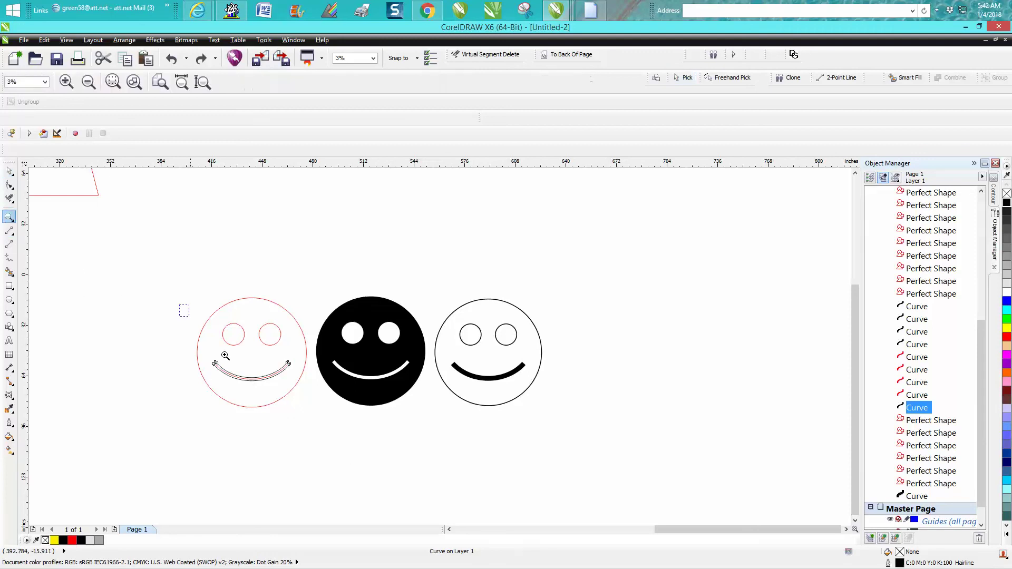
{"action": "left_click_drag", "start_coordinate": [225, 356], "coordinate": [328, 411]}
{"action": "left_click", "coordinate": [9, 170]}
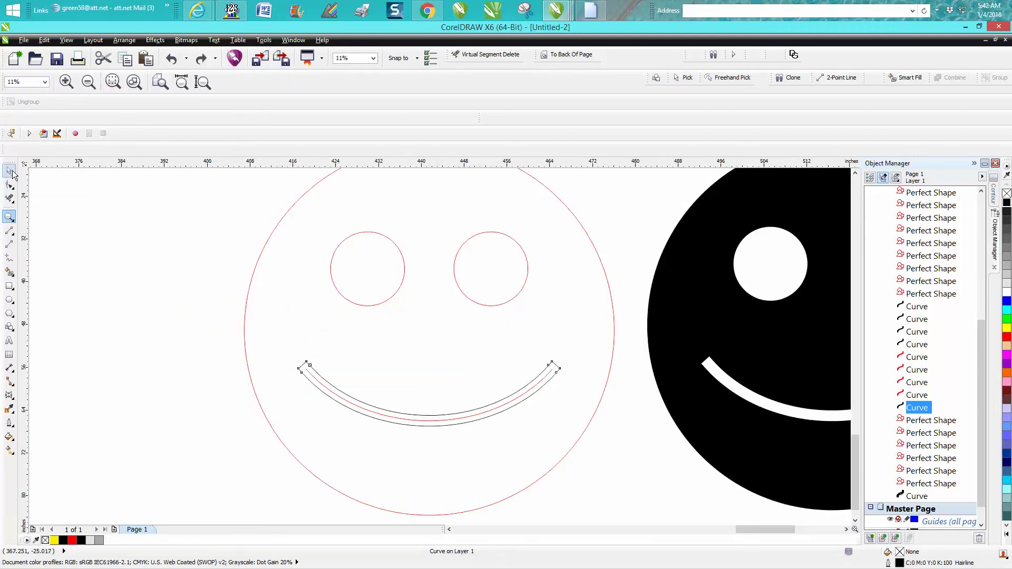
{"action": "left_click", "coordinate": [52, 216]}
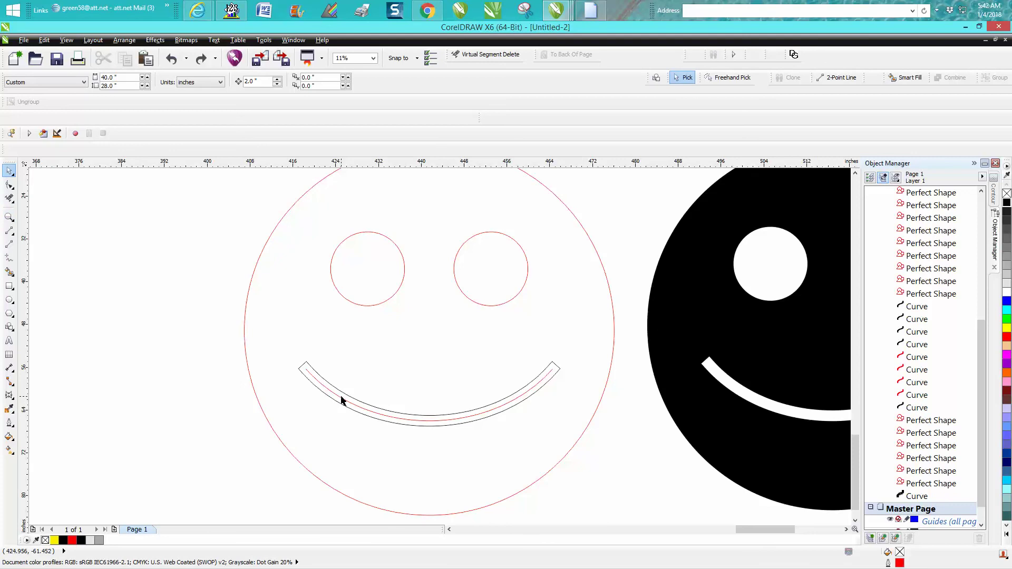
{"action": "left_click", "coordinate": [343, 398]}
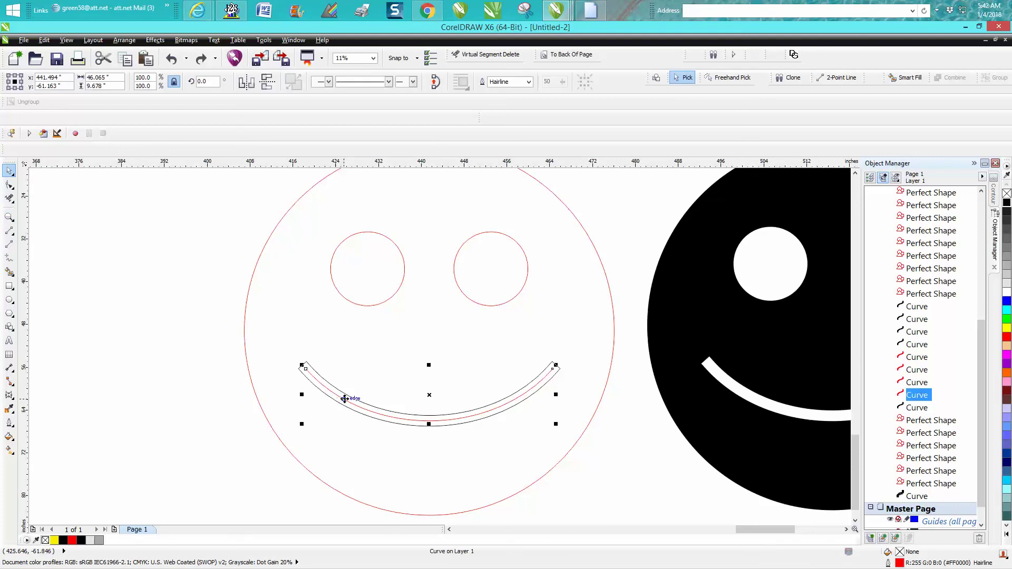
{"action": "key", "text": "Delete"}
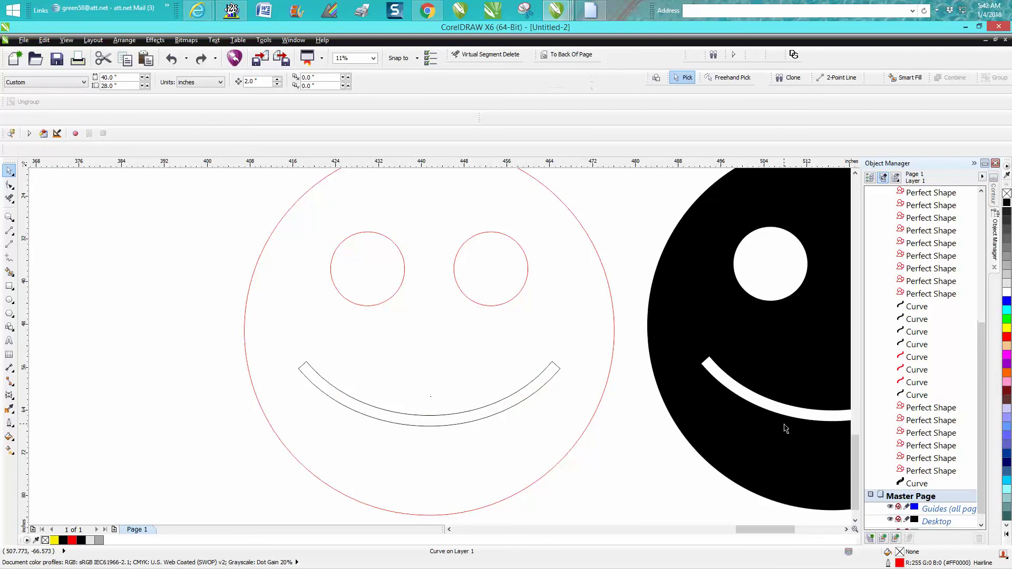
{"action": "scroll", "coordinate": [693, 416], "scroll_direction": "down", "scroll_amount": 2}
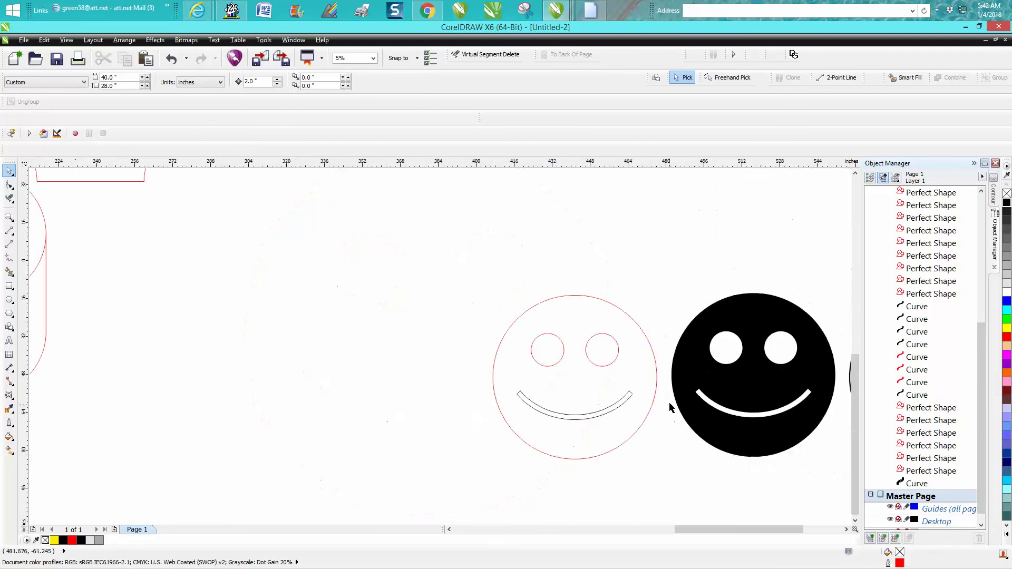
{"action": "left_click_drag", "start_coordinate": [711, 528], "coordinate": [807, 536]}
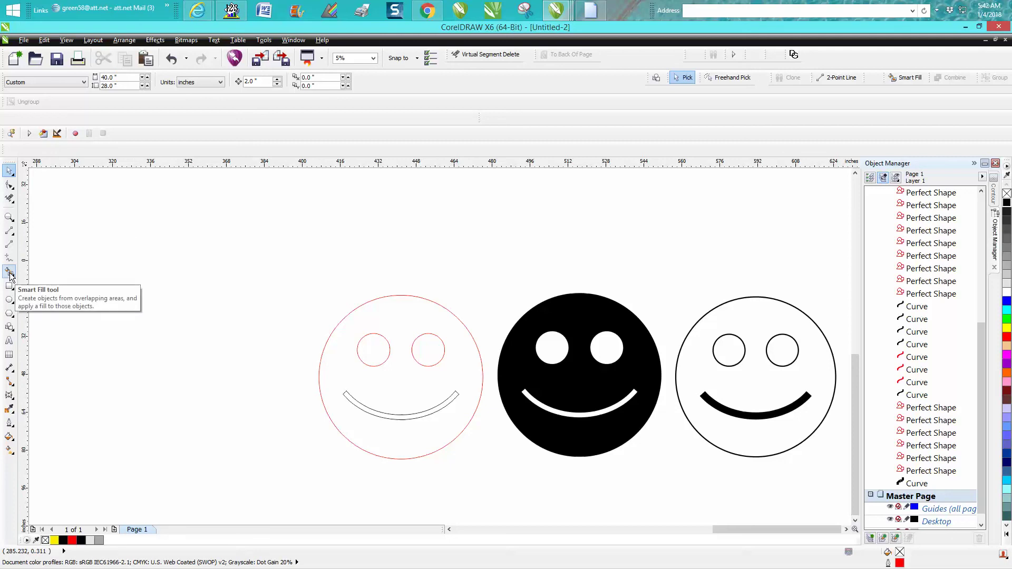
{"action": "left_click", "coordinate": [9, 326]}
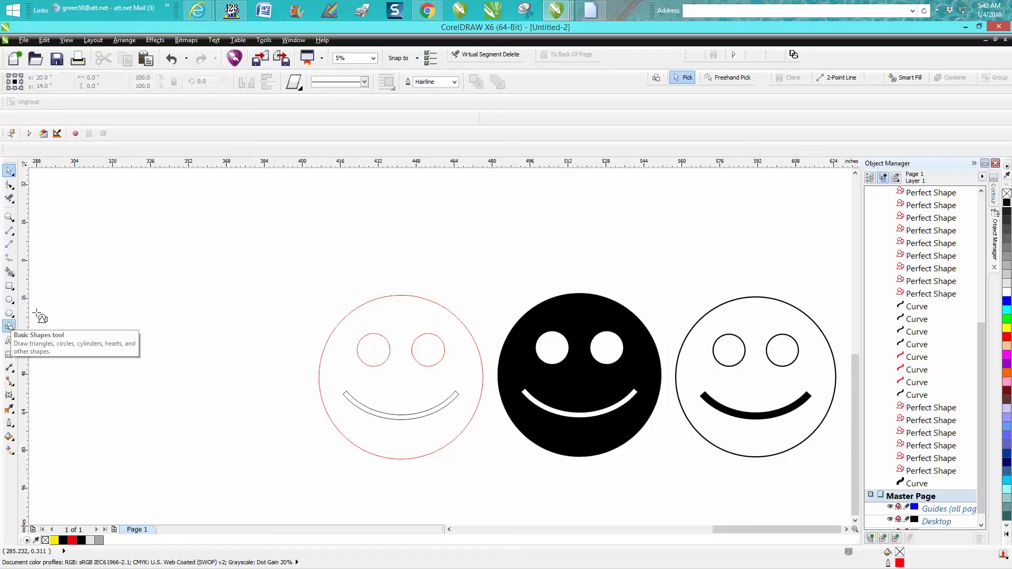
Step: Draw a smiley Perfect Shape and place it left of the row
{"action": "left_click", "coordinate": [297, 91]}
{"action": "left_click", "coordinate": [317, 124]}
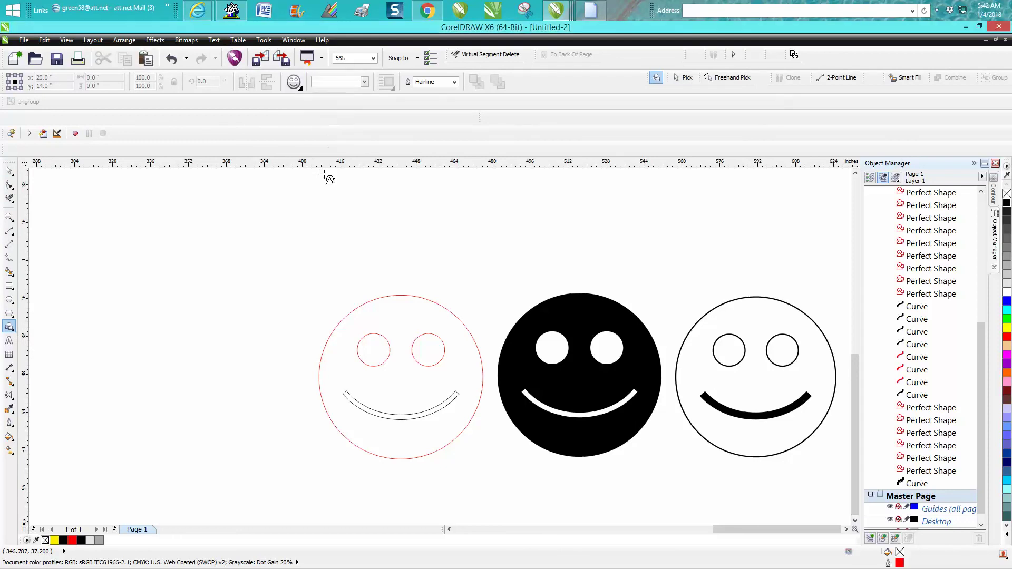
{"action": "left_click_drag", "start_coordinate": [407, 225], "coordinate": [262, 251]}
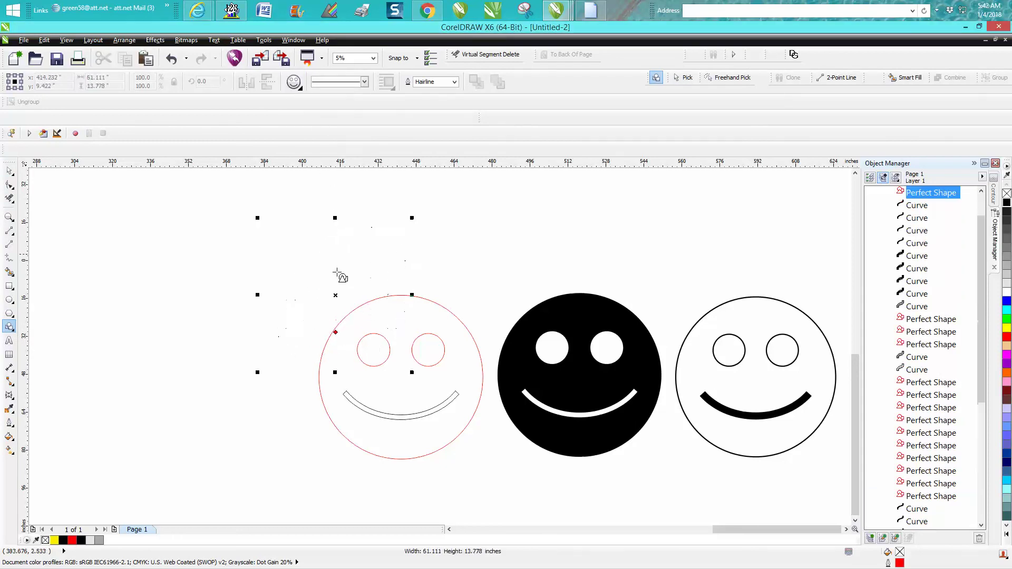
{"action": "left_click_drag", "start_coordinate": [333, 298], "coordinate": [198, 341]}
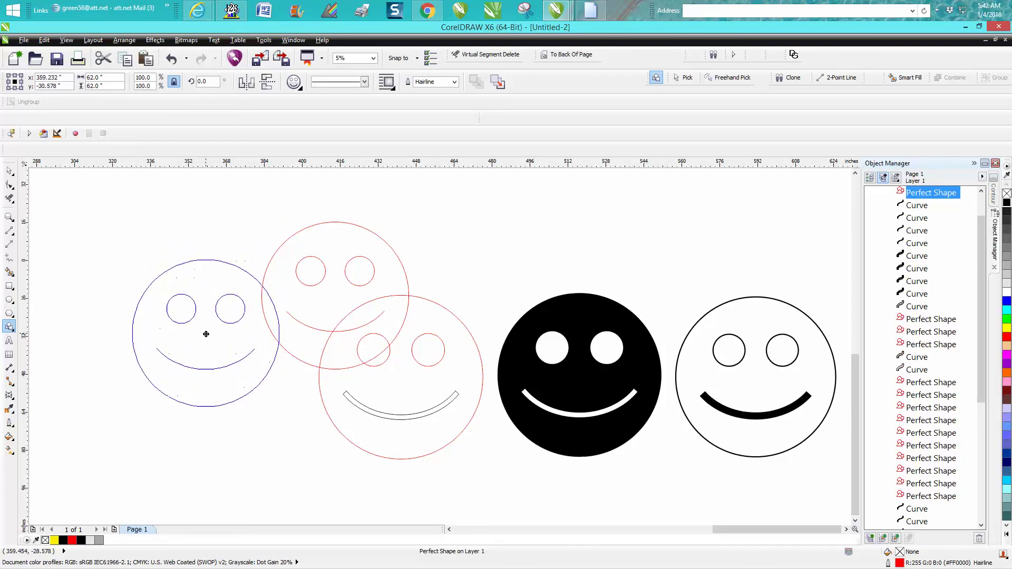
Step: Drag the new smiley's mouth node upward into a frown and zoom in on it
{"action": "left_click", "coordinate": [9, 185]}
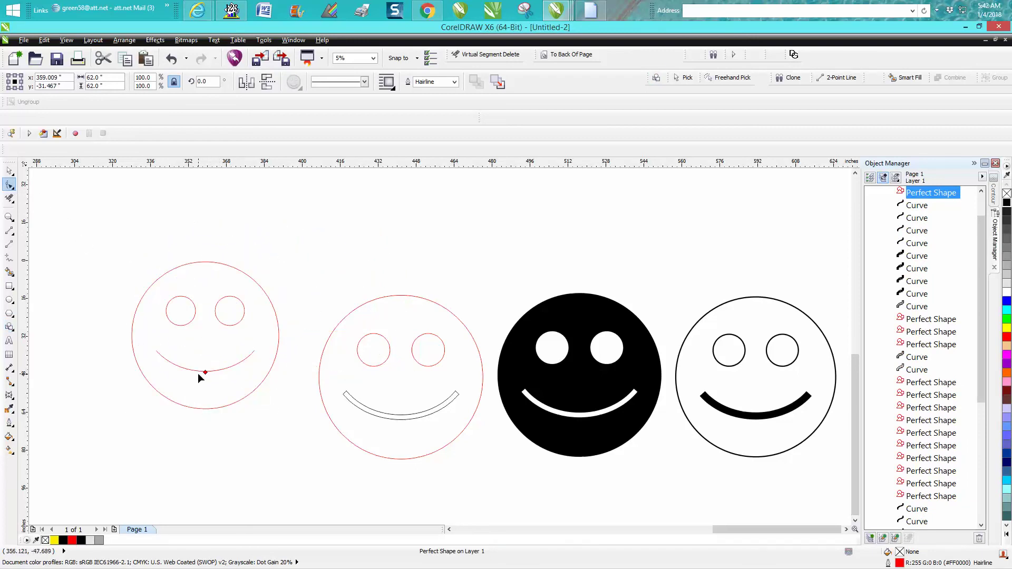
{"action": "left_click_drag", "start_coordinate": [206, 371], "coordinate": [206, 343]}
{"action": "left_click", "coordinate": [9, 170]}
{"action": "left_click_drag", "start_coordinate": [108, 241], "coordinate": [319, 428]}
{"action": "left_click", "coordinate": [9, 217]}
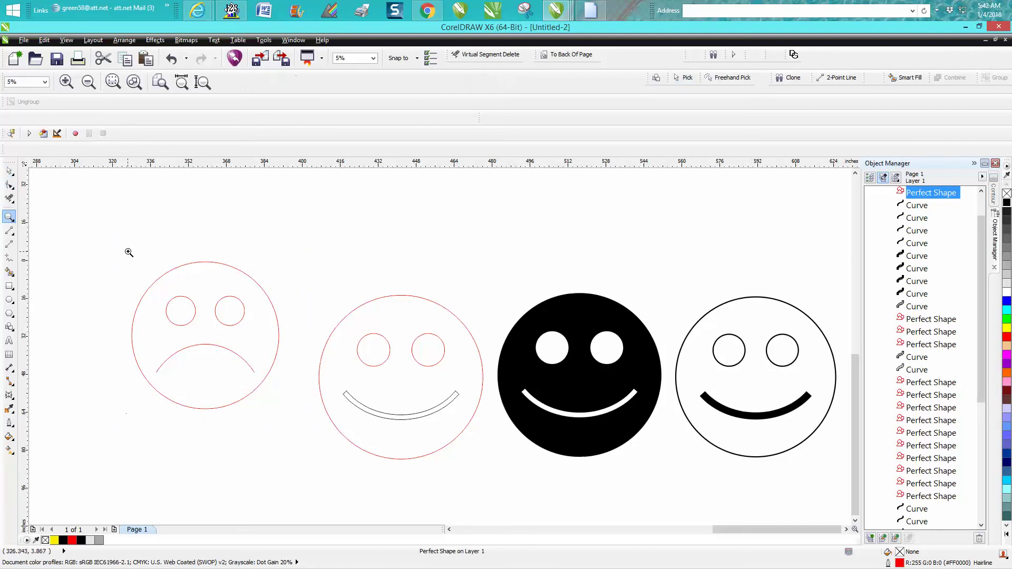
{"action": "left_click_drag", "start_coordinate": [127, 251], "coordinate": [302, 428]}
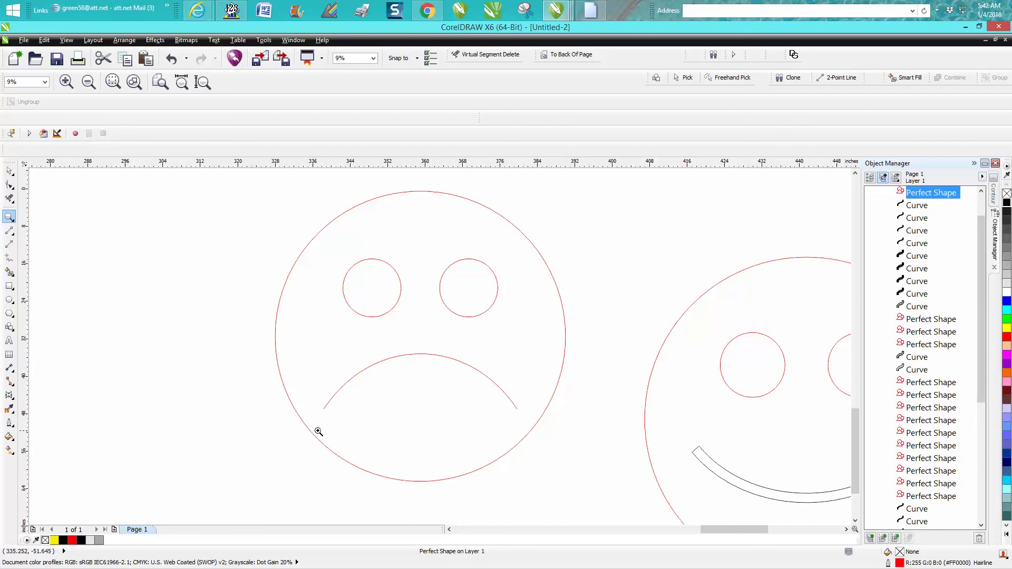